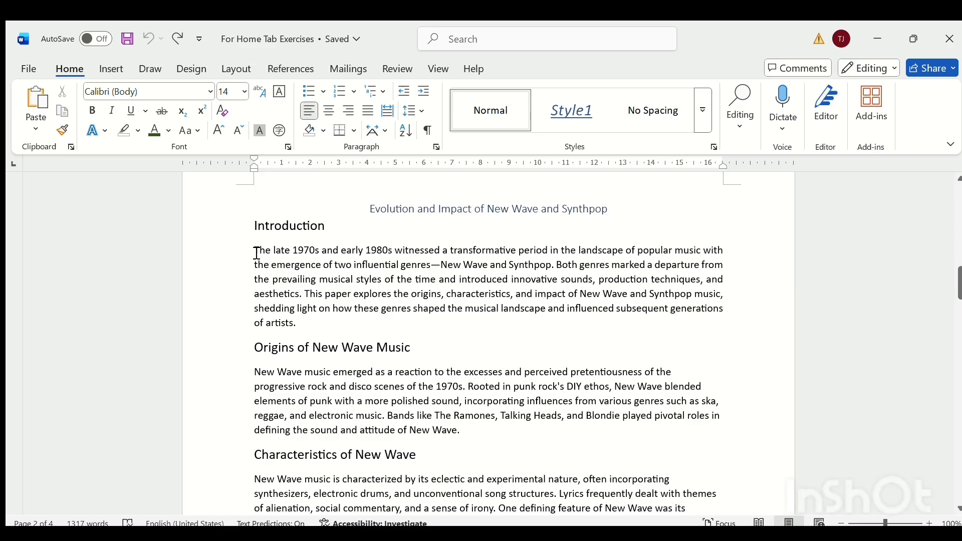
# Copy the paragraph under "Introduction" and insert an empty line above the "Evolution of New Wave Subgenres" heading.
pyautogui.moveTo(256, 253); pyautogui.dragTo(299, 325)
pyautogui.hotkey('ctrl', 'c')
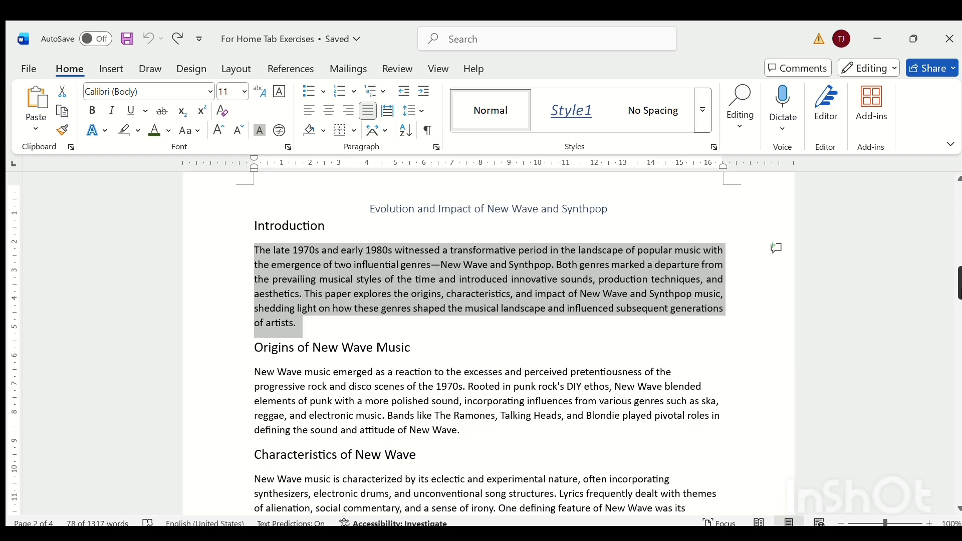
pyautogui.moveTo(960, 288); pyautogui.dragTo(960, 376)
pyautogui.click(446, 344)
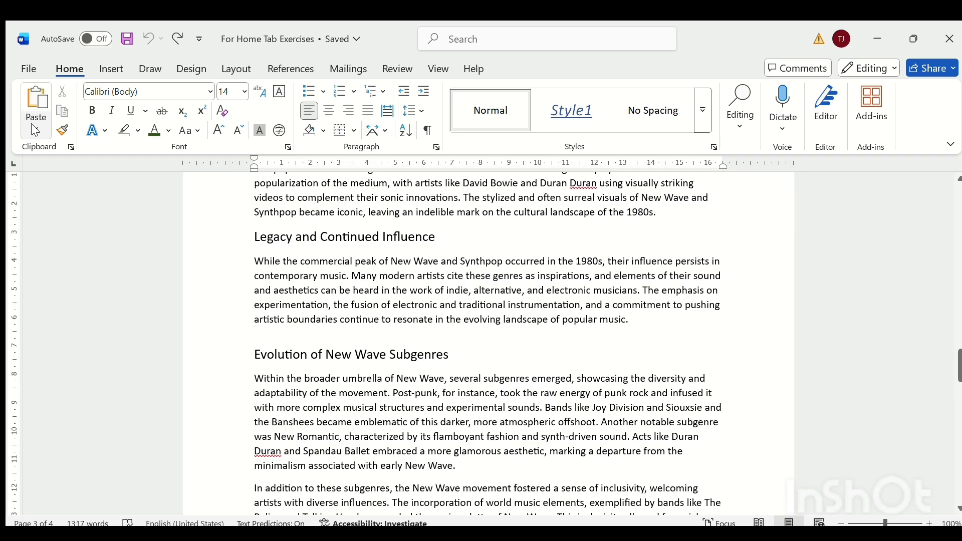
pyautogui.press('Return')
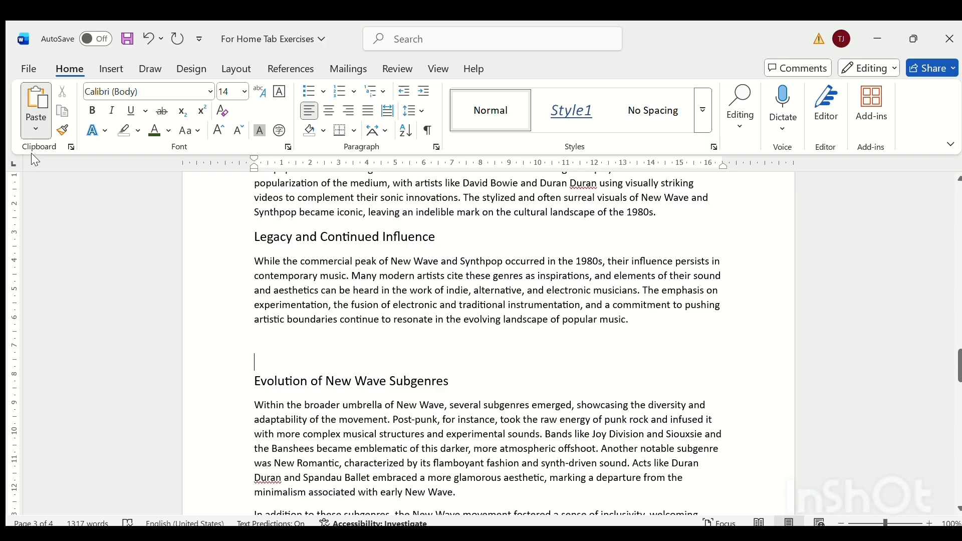
# Try the paste options for the copied paragraph above "Evolution of New Wave Subgenres" and paste it as a picture.
pyautogui.hotkey('ctrl', 'v')
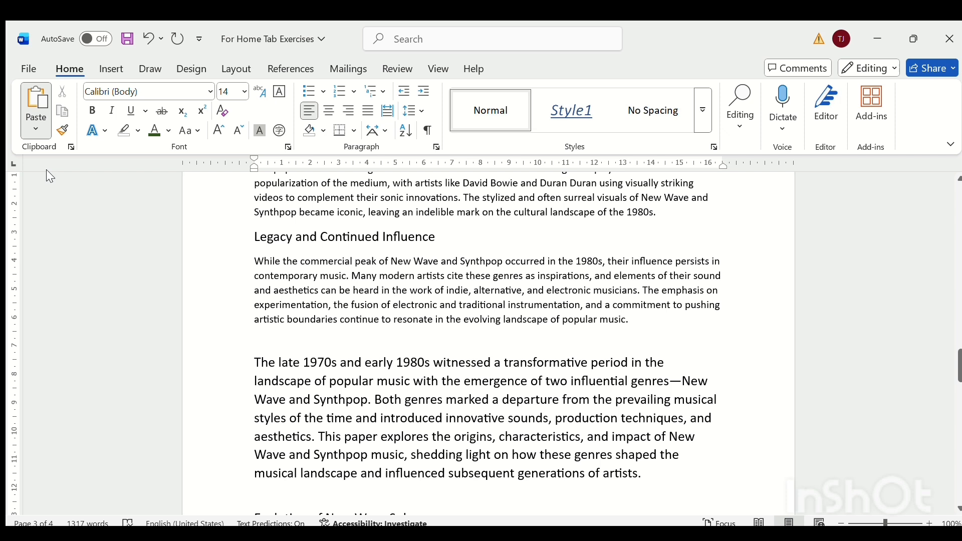
pyautogui.hotkey('ctrl', 'z')
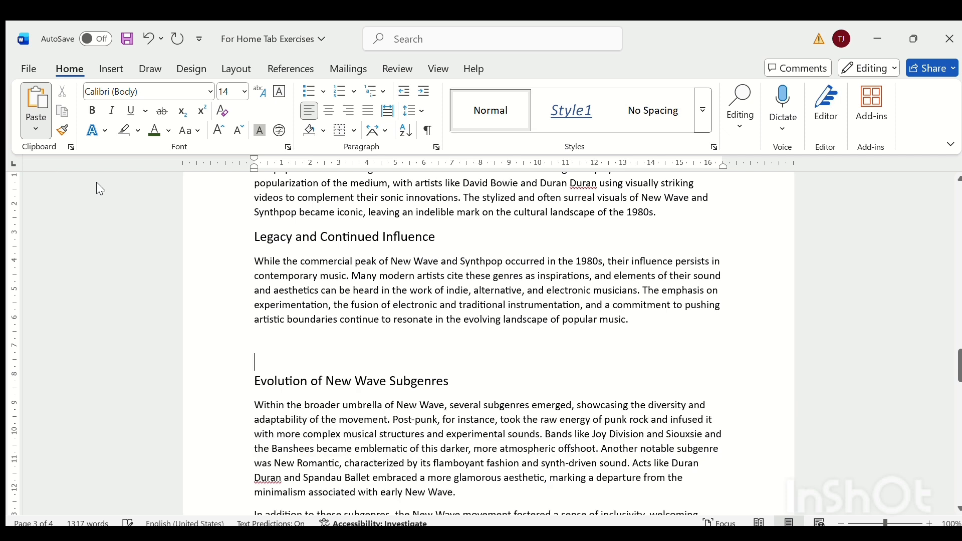
pyautogui.hotkey('ctrl', 'v')
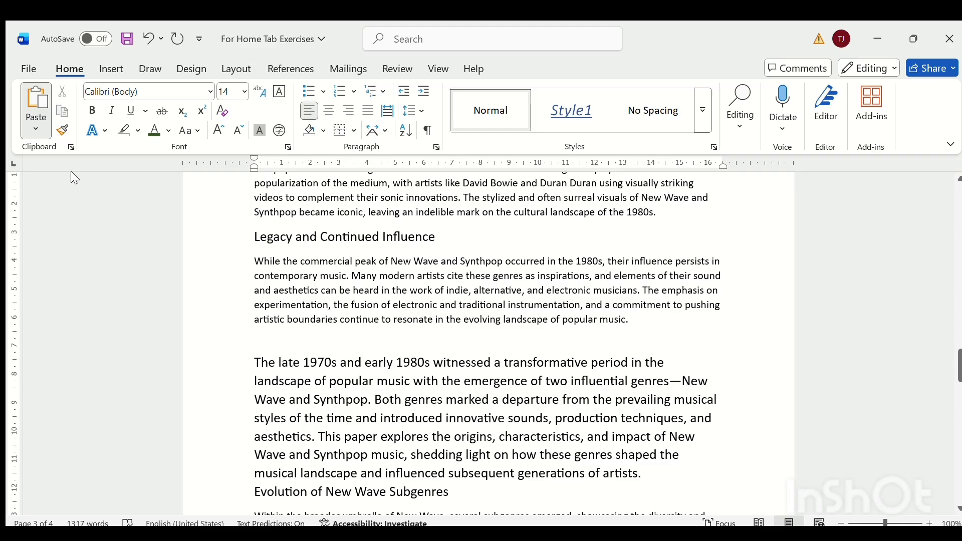
pyautogui.click(71, 172)
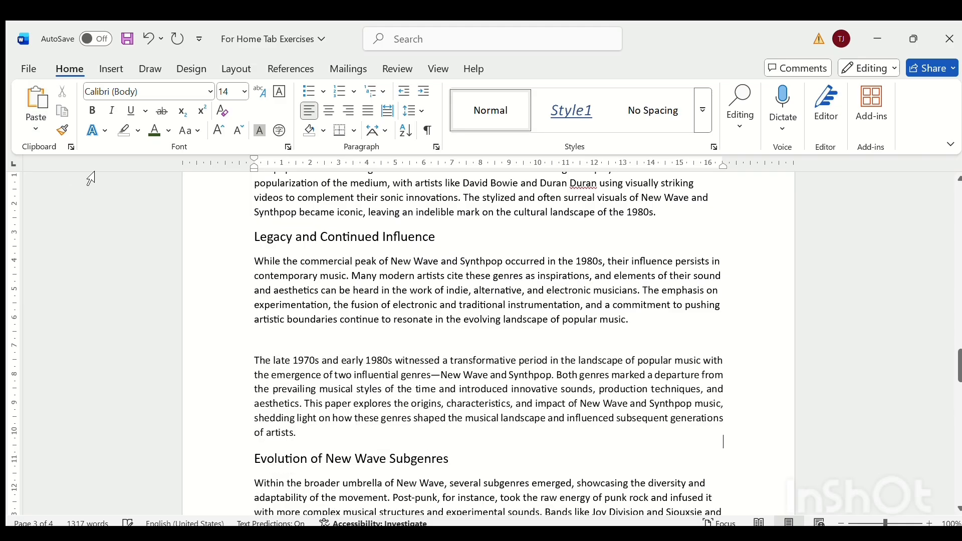
# Select the pasted paragraph picture, move it slightly upward, and undo both the move and the picture paste.
pyautogui.click(314, 374)
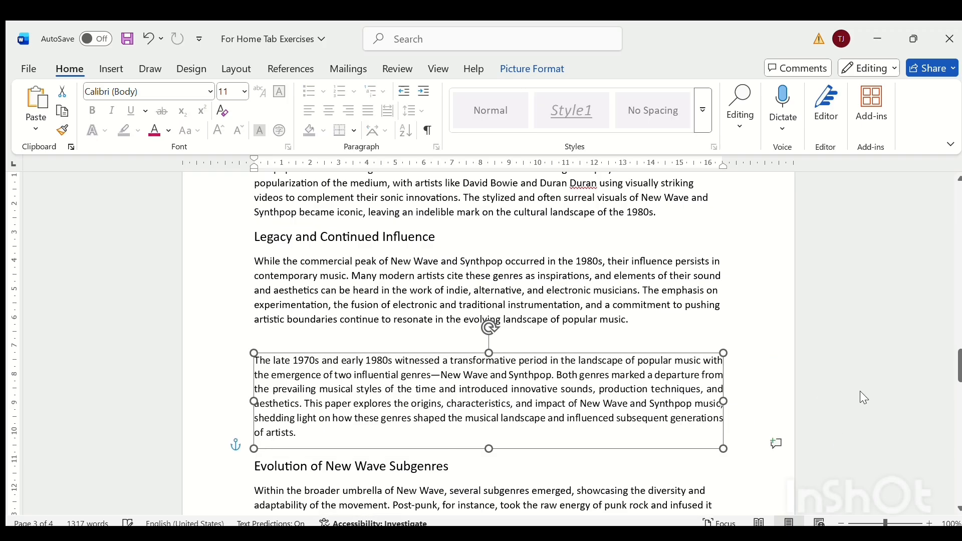
pyautogui.click(579, 469)
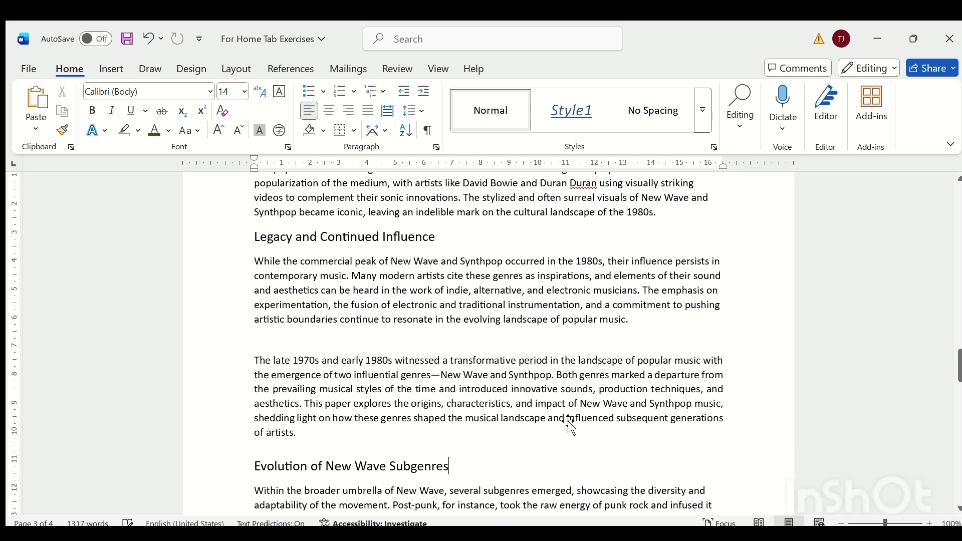
pyautogui.moveTo(564, 419)
pyautogui.mouseDown()
pyautogui.moveTo(566, 330)
pyautogui.moveTo(563, 409)
pyautogui.mouseUp()
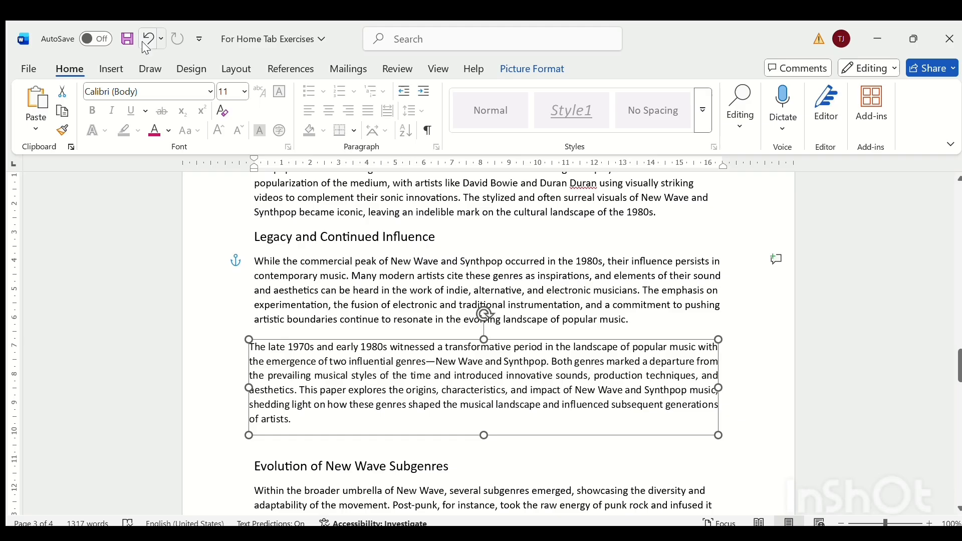
pyautogui.click(144, 43)
pyautogui.click(142, 43)
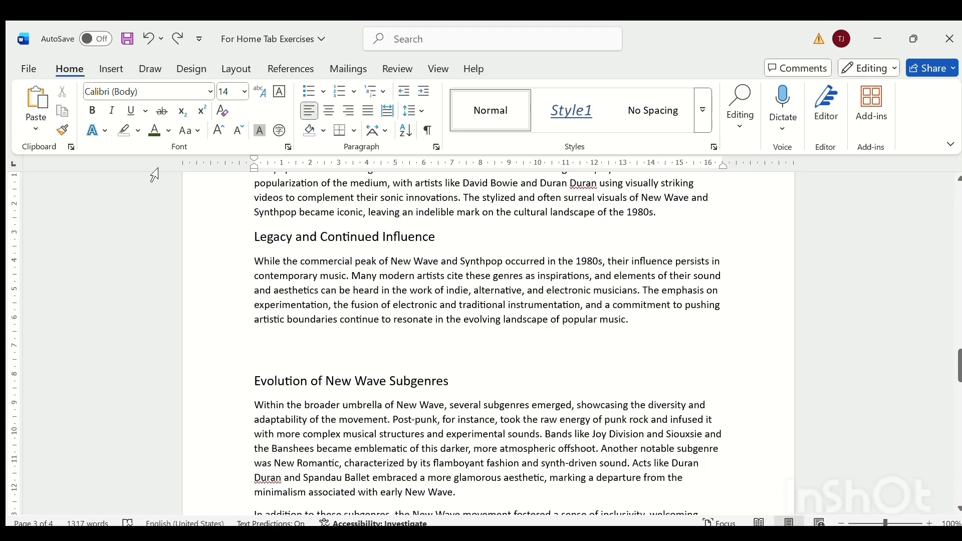
# Paste the paragraph above "Evolution of New Wave Subgenres" with its source formatting, cut it back out and remove the extra empty line.
pyautogui.click(36, 100)
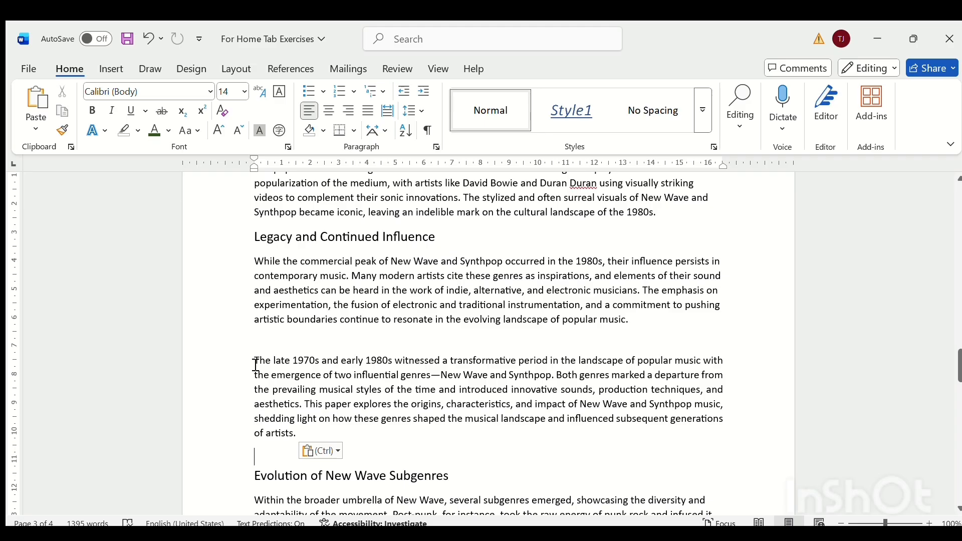
pyautogui.moveTo(256, 364); pyautogui.dragTo(300, 438)
pyautogui.hotkey('ctrl', 'c')
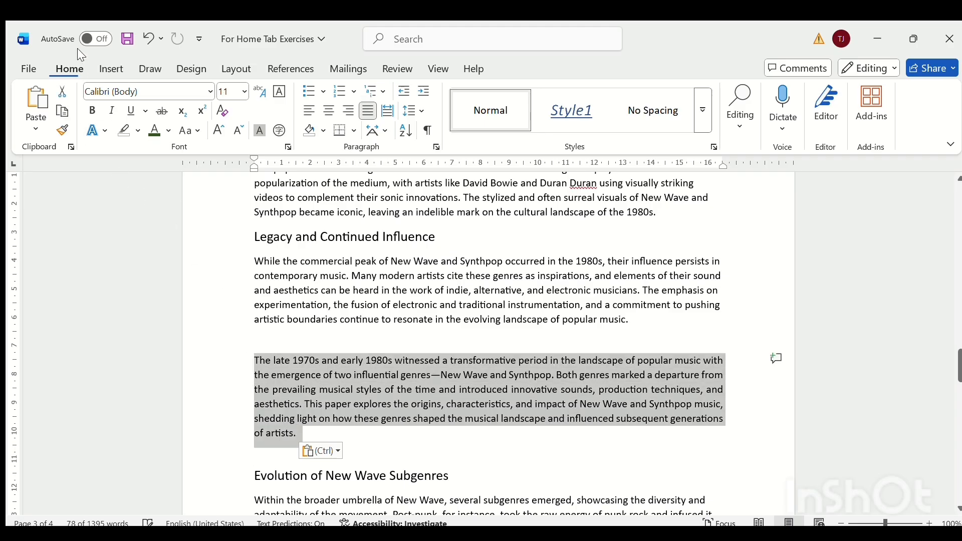
pyautogui.click(59, 92)
pyautogui.press('BackSpace')
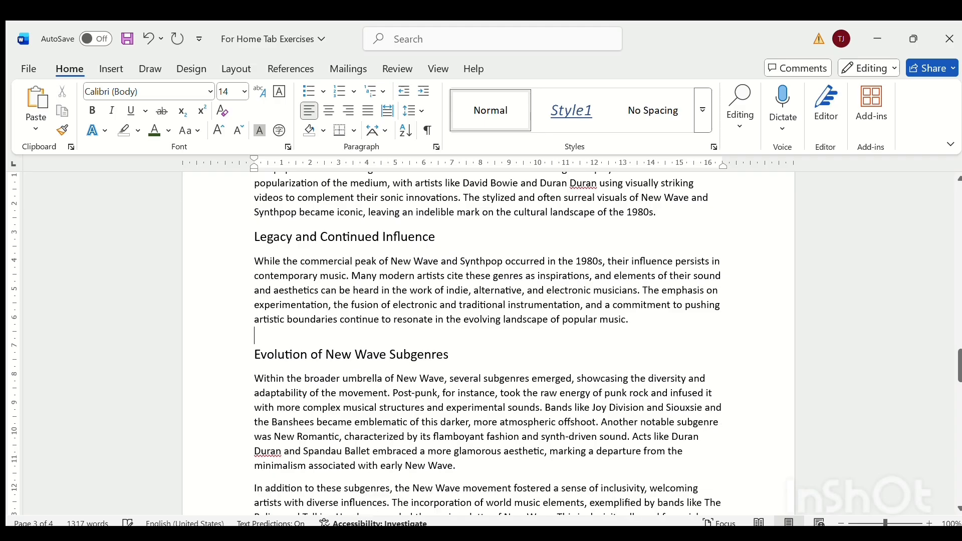
# Paste the cut paragraph with its source formatting on a new line above the "Conclusion" heading.
pyautogui.moveTo(958, 365); pyautogui.dragTo(958, 447)
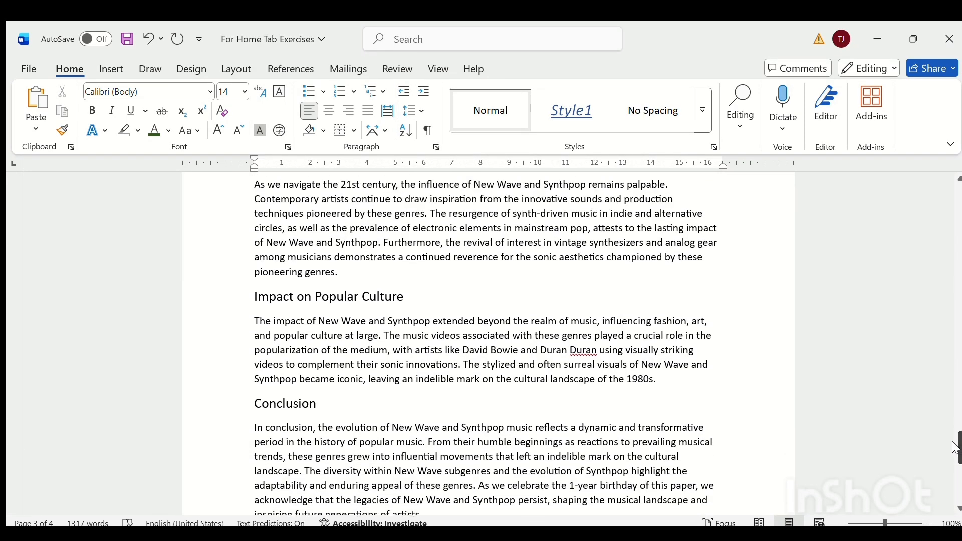
pyautogui.click(255, 407)
pyautogui.press('Return')
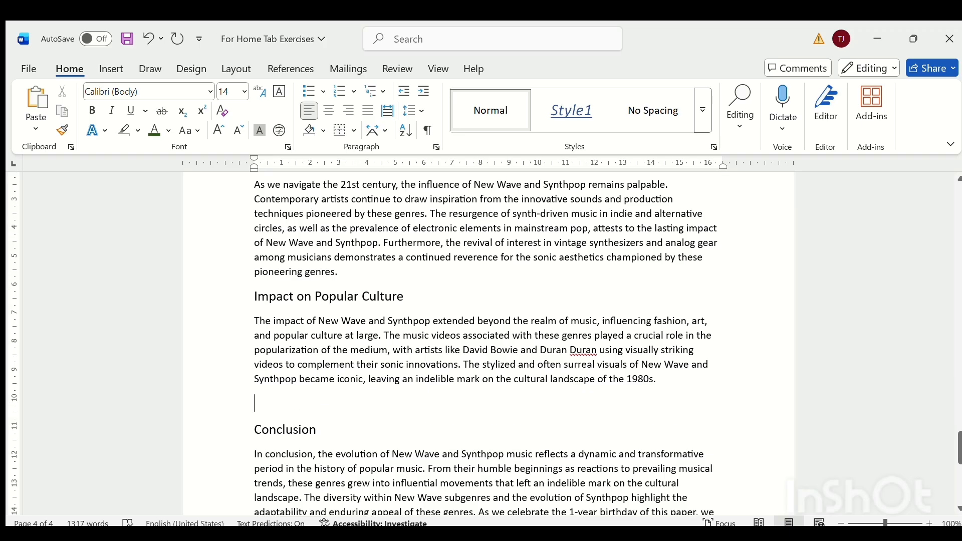
pyautogui.click(33, 95)
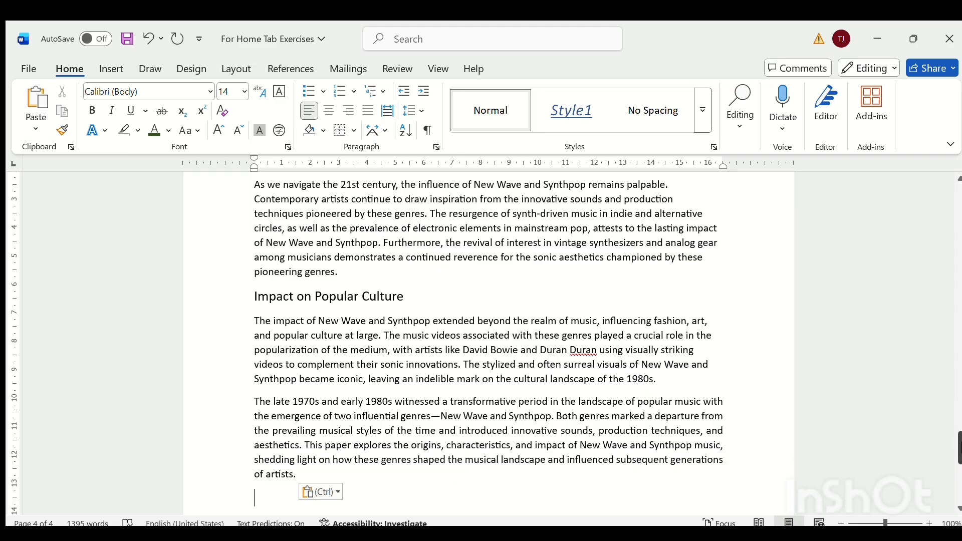
# Make the "Introduction" heading bold, italic and underlined.
pyautogui.moveTo(959, 447); pyautogui.dragTo(958, 283)
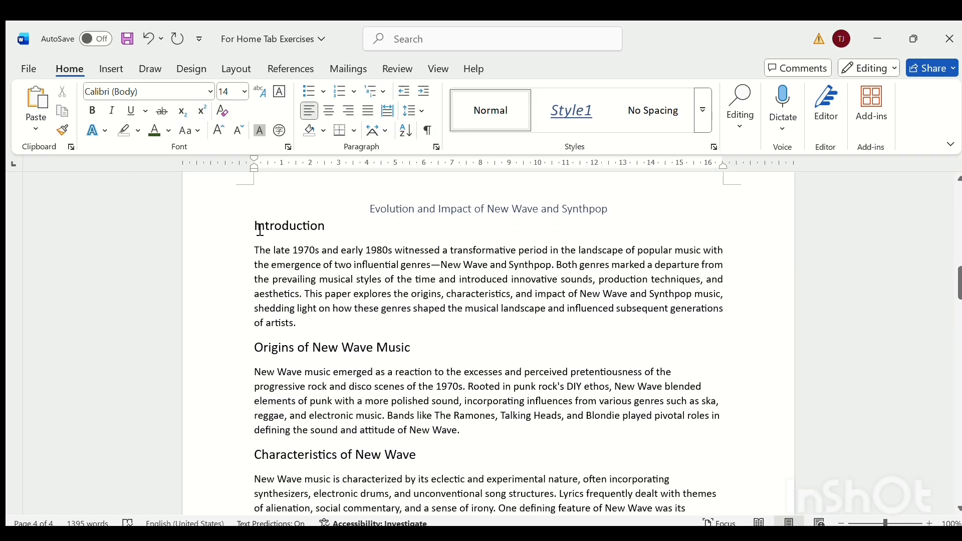
pyautogui.moveTo(256, 229); pyautogui.dragTo(332, 226)
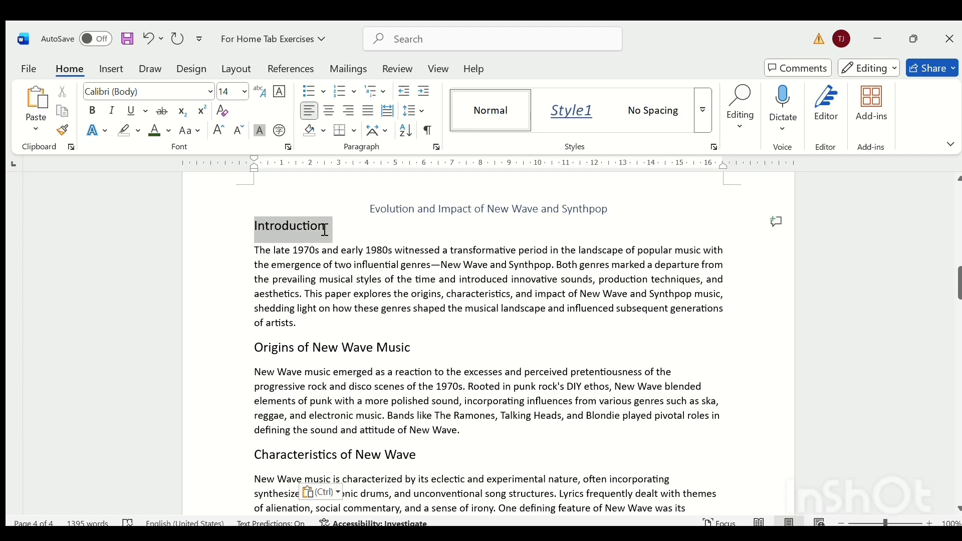
pyautogui.click(92, 111)
pyautogui.click(112, 111)
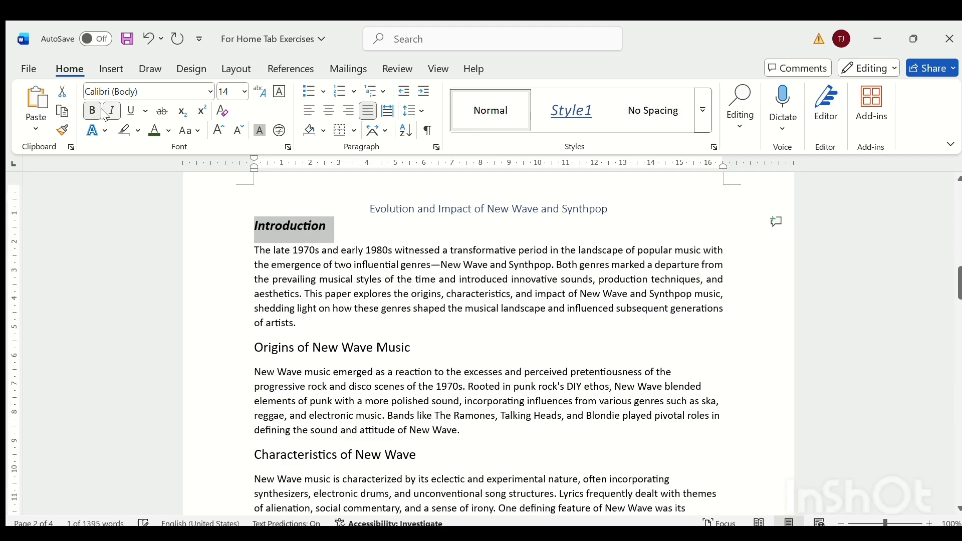
pyautogui.click(130, 112)
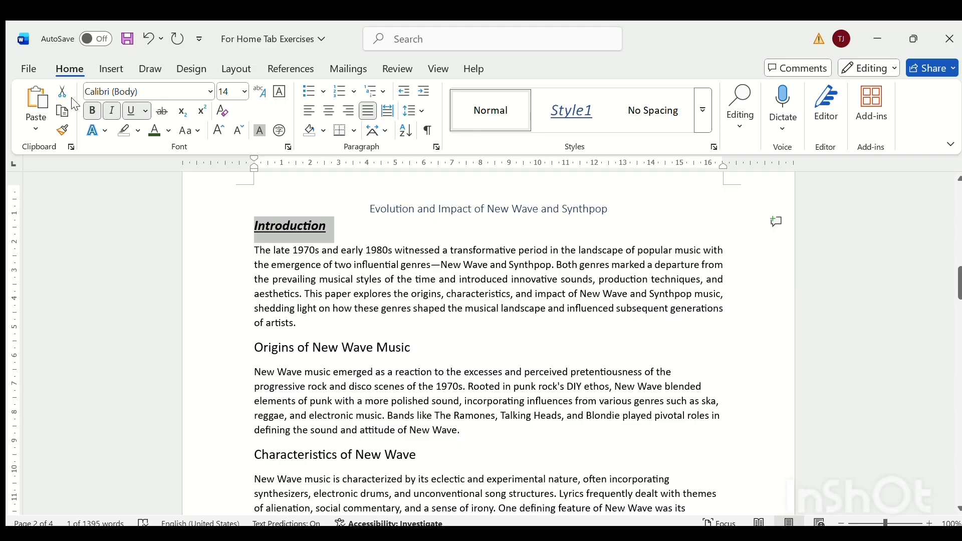
# Use Format Painter to copy the "Introduction" heading's formatting to the "Origins of New Wave Music" and "Characteristics of New Wave" headings.
pyautogui.click(62, 130)
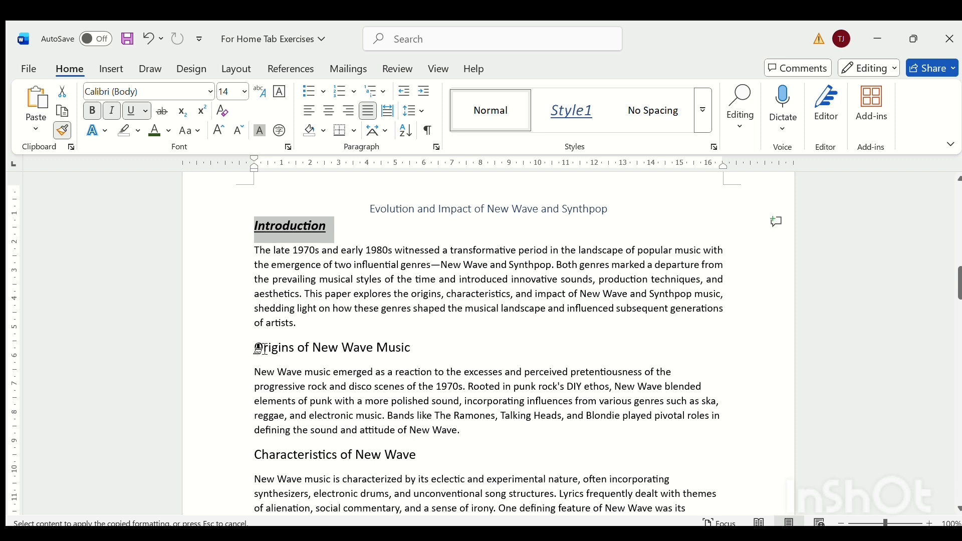
pyautogui.moveTo(259, 348)
pyautogui.mouseDown()
pyautogui.moveTo(414, 347)
pyautogui.moveTo(401, 344)
pyautogui.mouseUp()
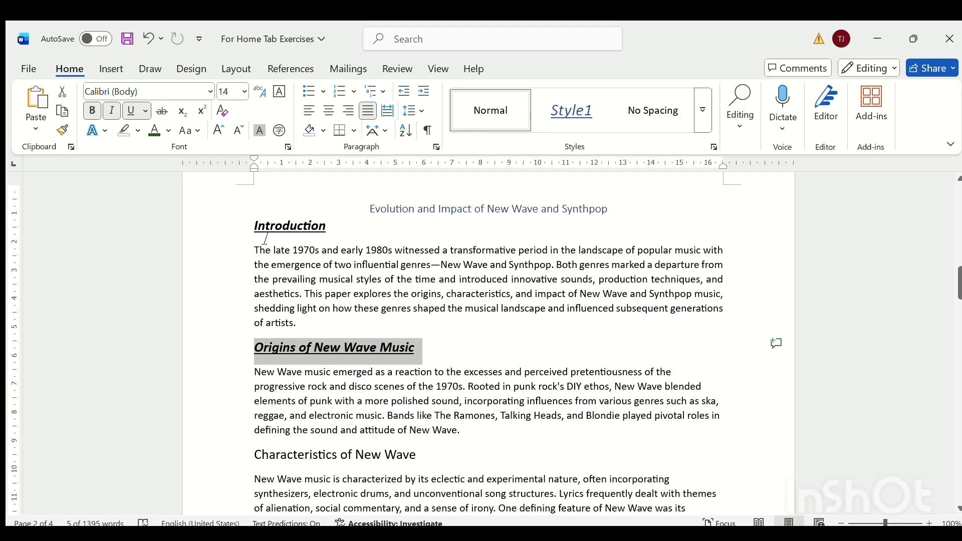
pyautogui.moveTo(255, 231); pyautogui.dragTo(335, 230)
pyautogui.click(62, 130)
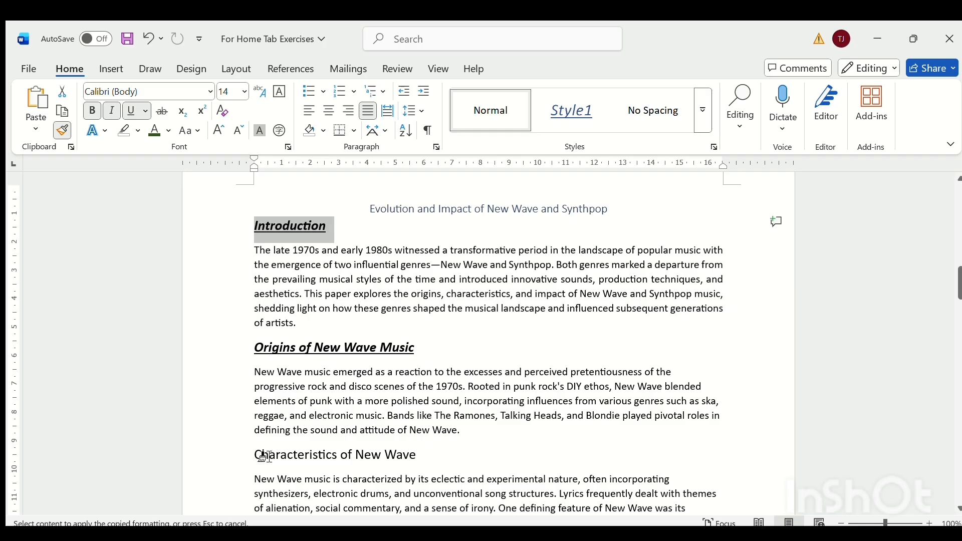
pyautogui.moveTo(268, 456); pyautogui.dragTo(428, 457)
# Apply the copied heading formatting to "Synthpop's Rise to Prominence" and "Innovation in Sound and Production".
pyautogui.moveTo(957, 293); pyautogui.dragTo(957, 310)
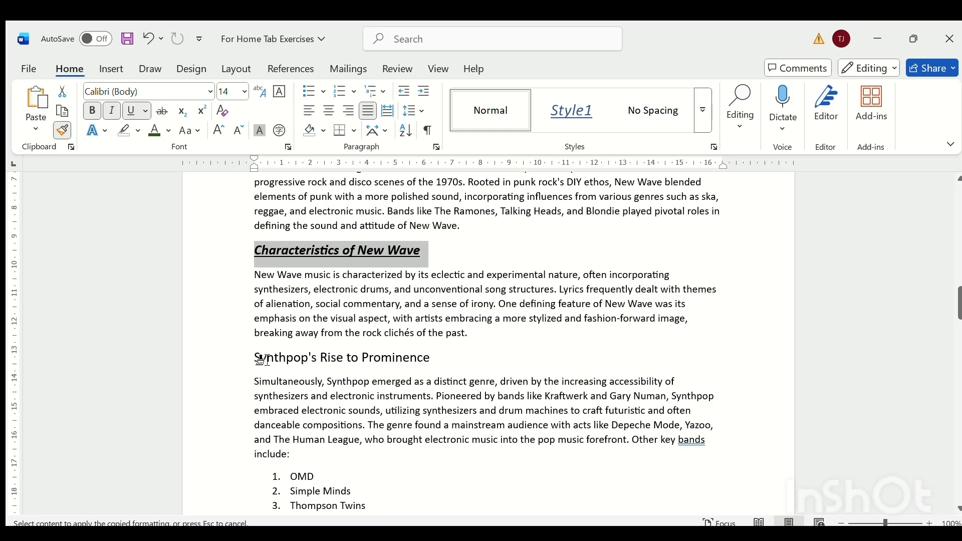
pyautogui.moveTo(261, 359); pyautogui.dragTo(439, 358)
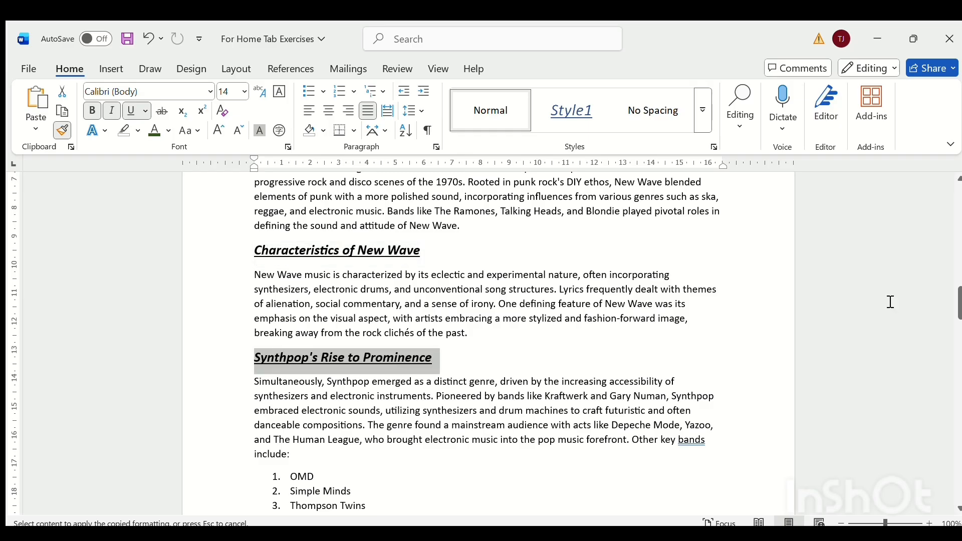
pyautogui.scroll(-3, 264, 417)
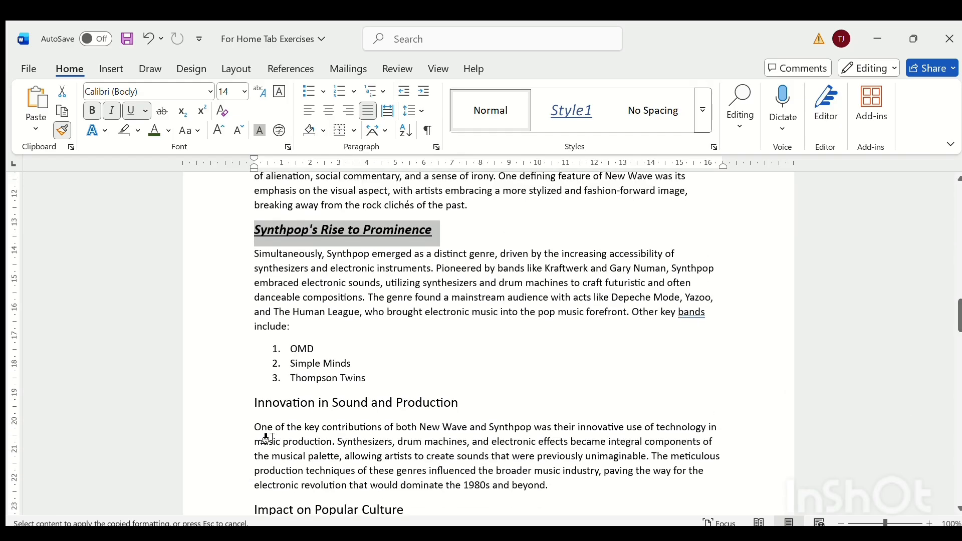
pyautogui.moveTo(254, 403); pyautogui.dragTo(434, 403)
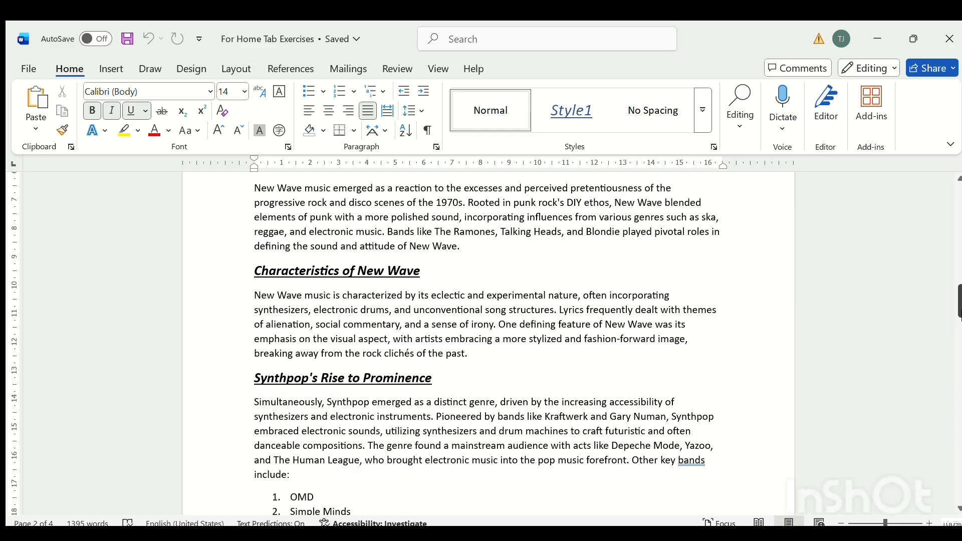
# Try the Comic Sans MS font on the "Introduction" heading and undo the font change.
pyautogui.moveTo(959, 315); pyautogui.dragTo(958, 297)
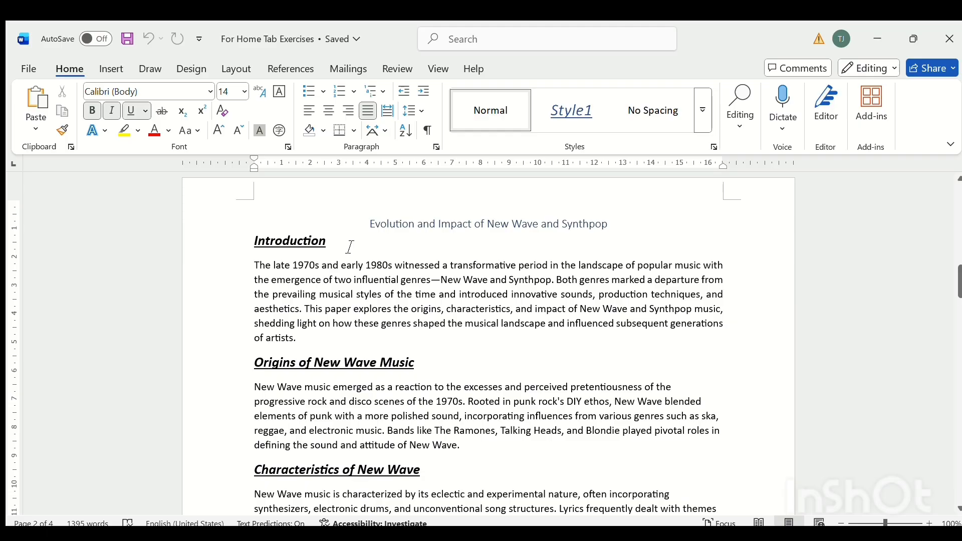
pyautogui.moveTo(350, 247); pyautogui.dragTo(251, 245)
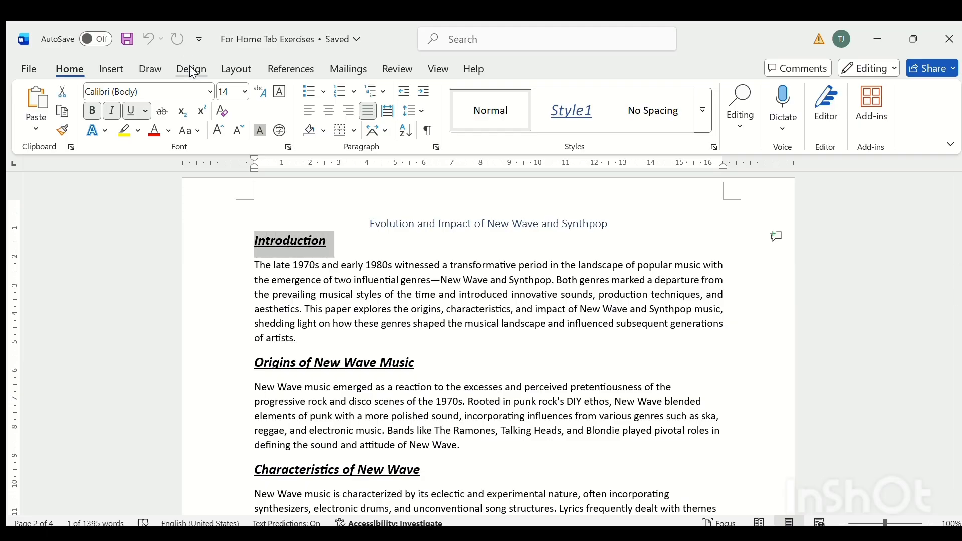
pyautogui.click(207, 90)
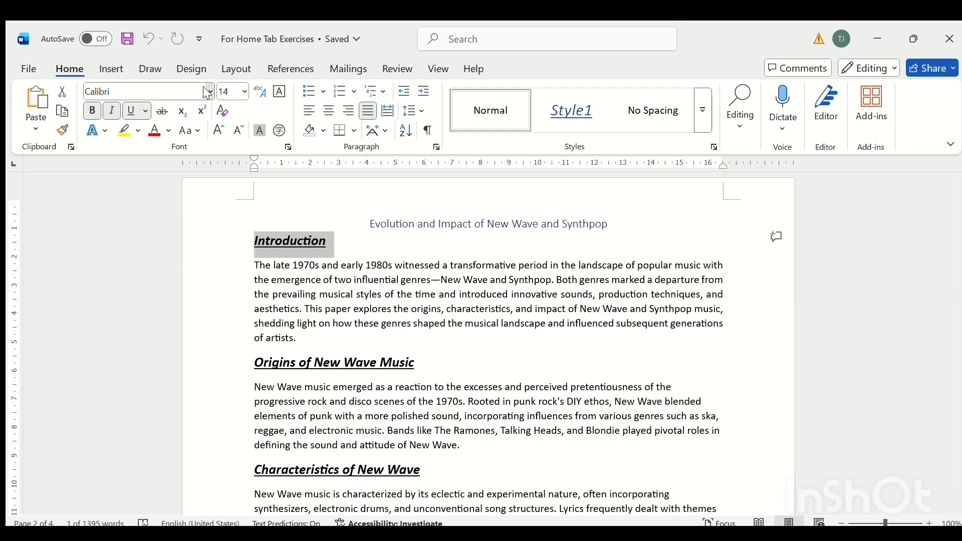
pyautogui.click(205, 89)
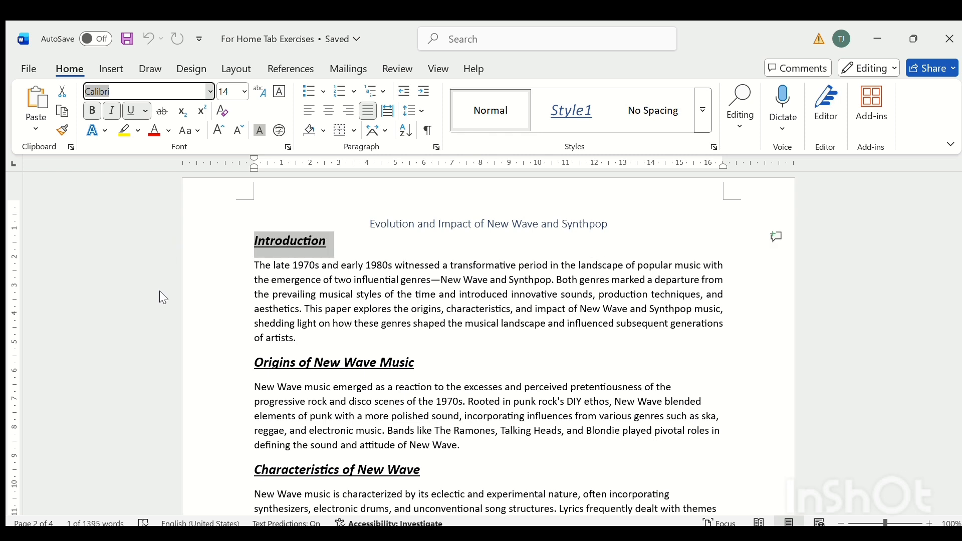
pyautogui.write('Comic Sans MS')
pyautogui.press('Return')
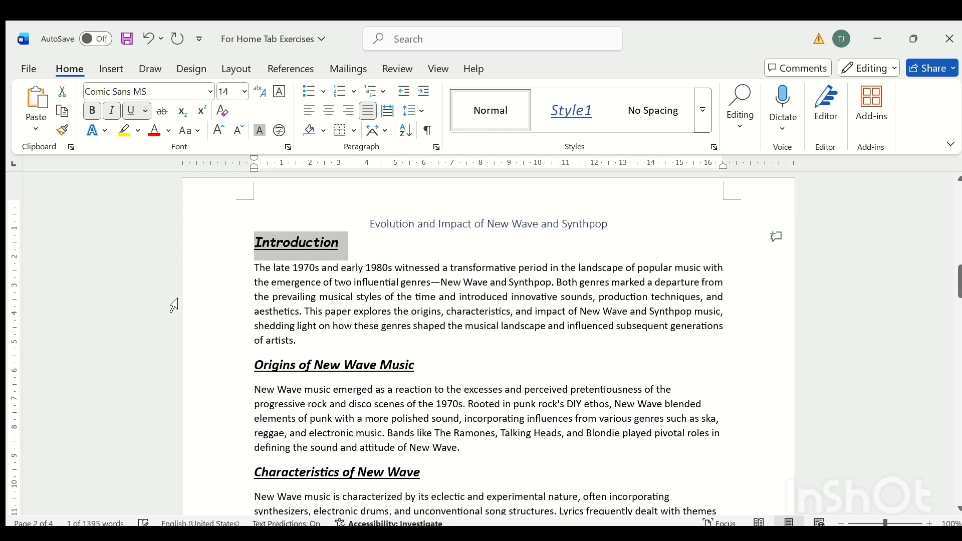
pyautogui.click(149, 39)
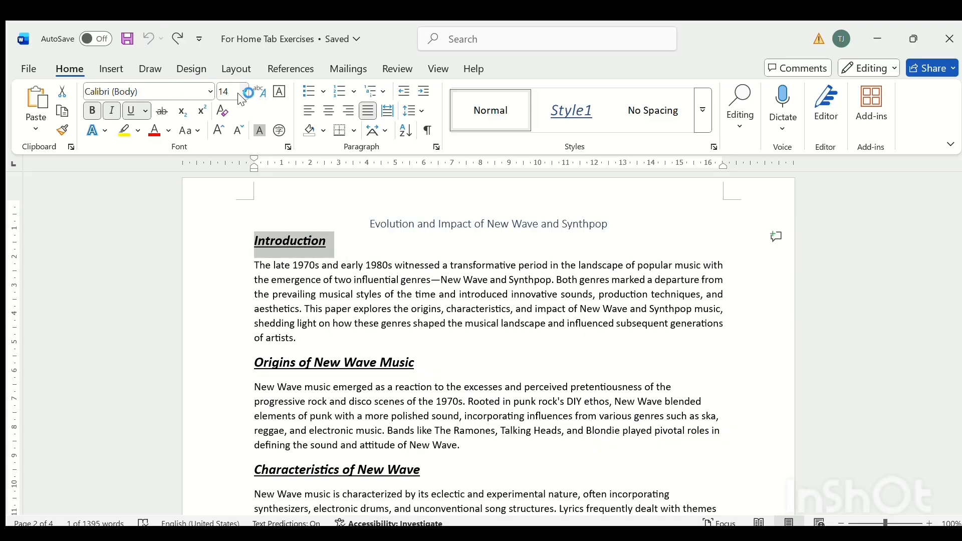
# Increase the "Introduction" heading's font size to 16.
pyautogui.click(218, 131)
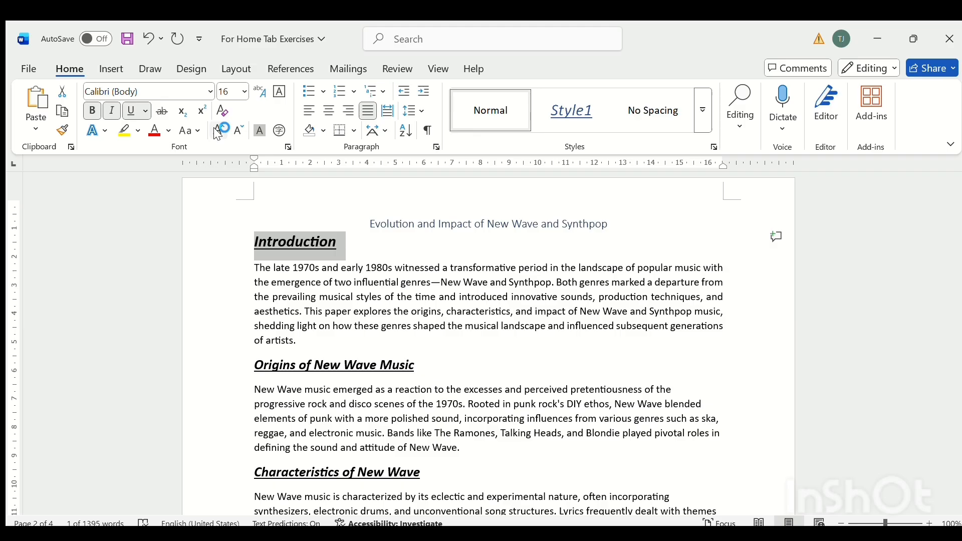
# Reduce the "Introduction" heading's font size to 14, try size 19 on it and undo that size.
pyautogui.click(240, 129)
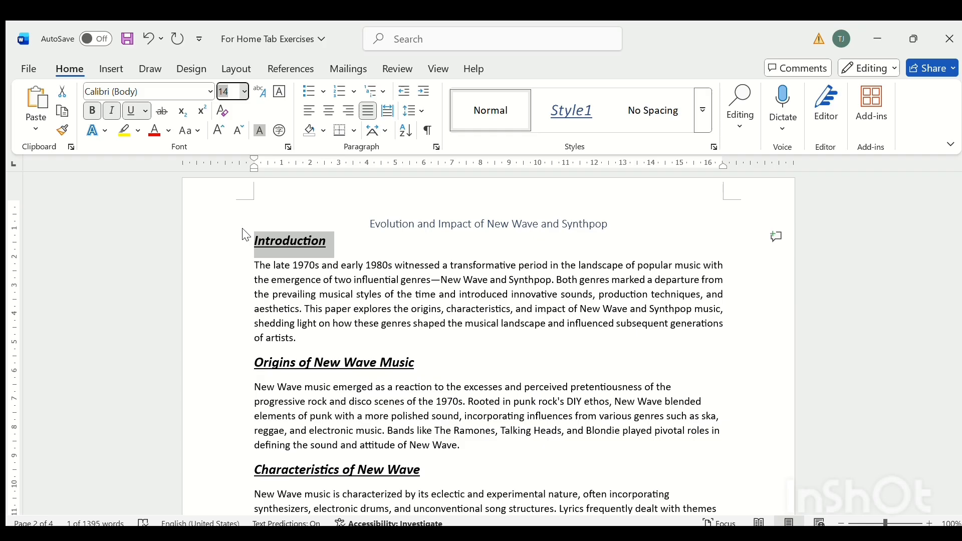
pyautogui.write('19')
pyautogui.press('Return')
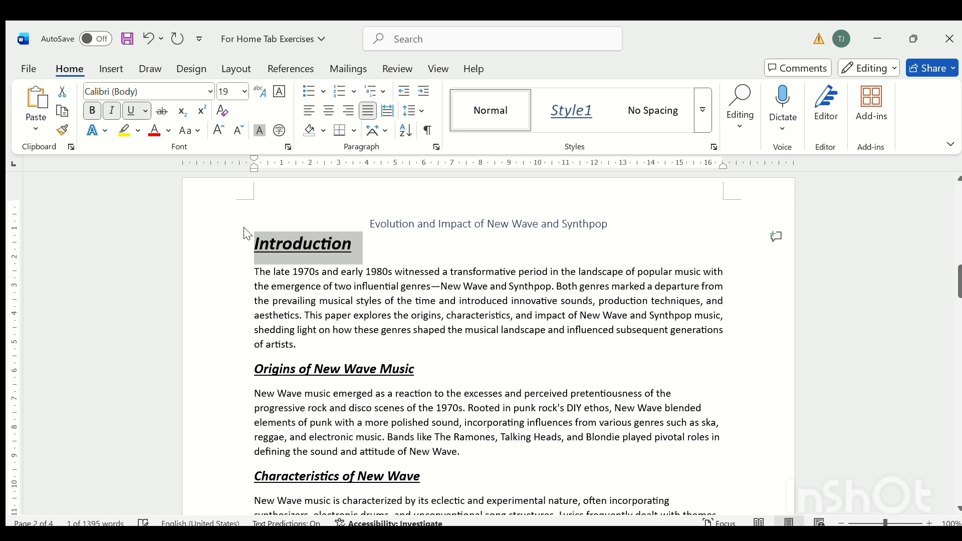
pyautogui.click(145, 39)
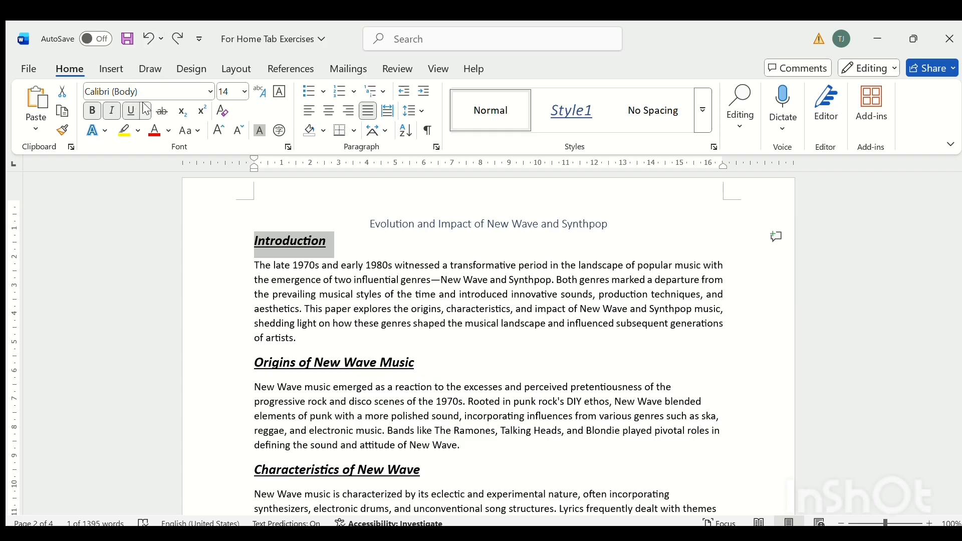
# Clear all formatting from the "Introduction" heading and highlight it in yellow.
pyautogui.click(221, 112)
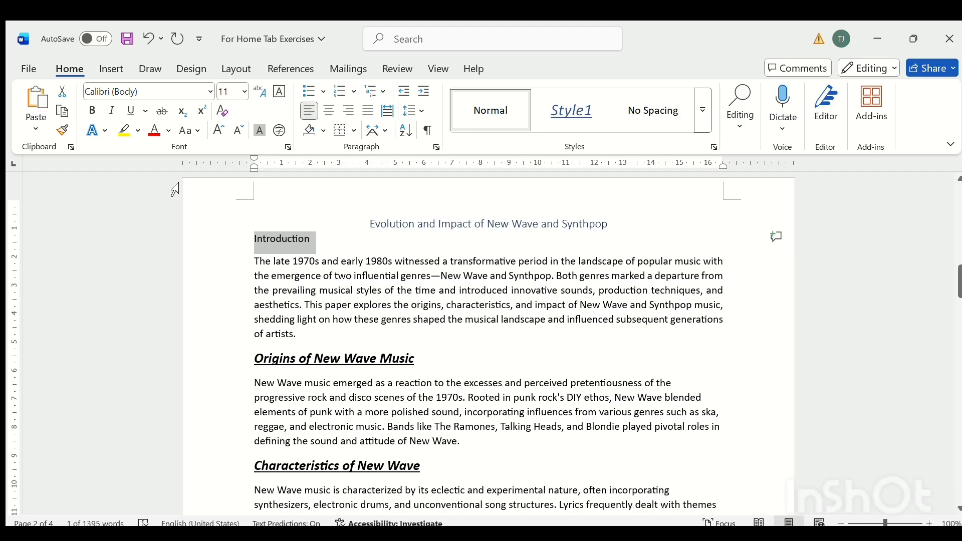
pyautogui.click(124, 131)
pyautogui.press('Left')
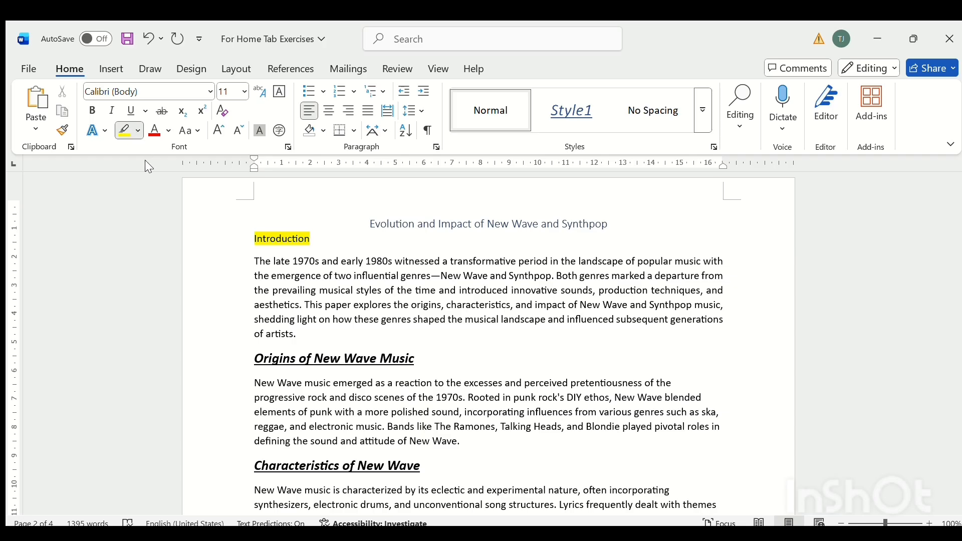
# Change the "Introduction" heading's highlight to turquoise and its font color to orange.
pyautogui.click(173, 180)
pyautogui.moveTo(259, 236)
pyautogui.mouseDown()
pyautogui.moveTo(310, 237)
pyautogui.moveTo(254, 243)
pyautogui.moveTo(311, 238)
pyautogui.mouseUp()
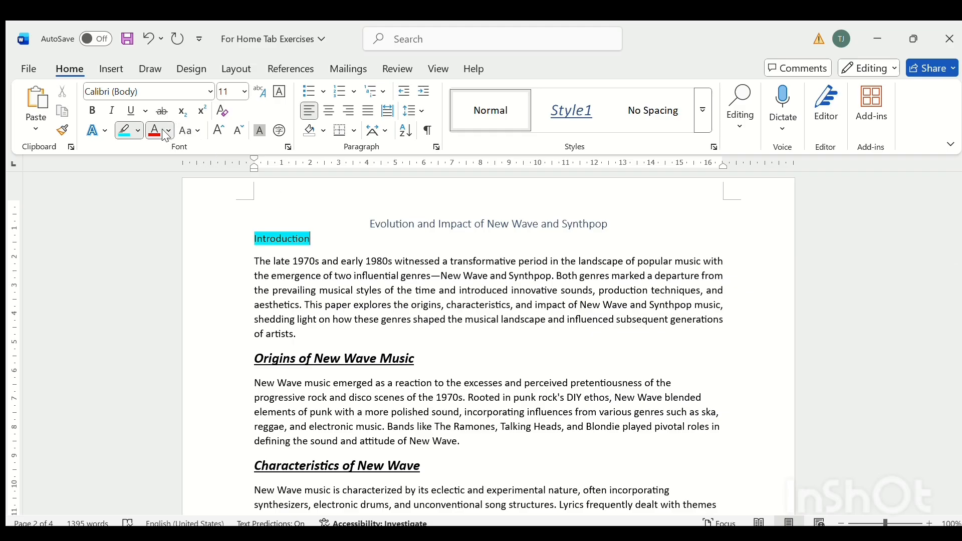
pyautogui.click(260, 224)
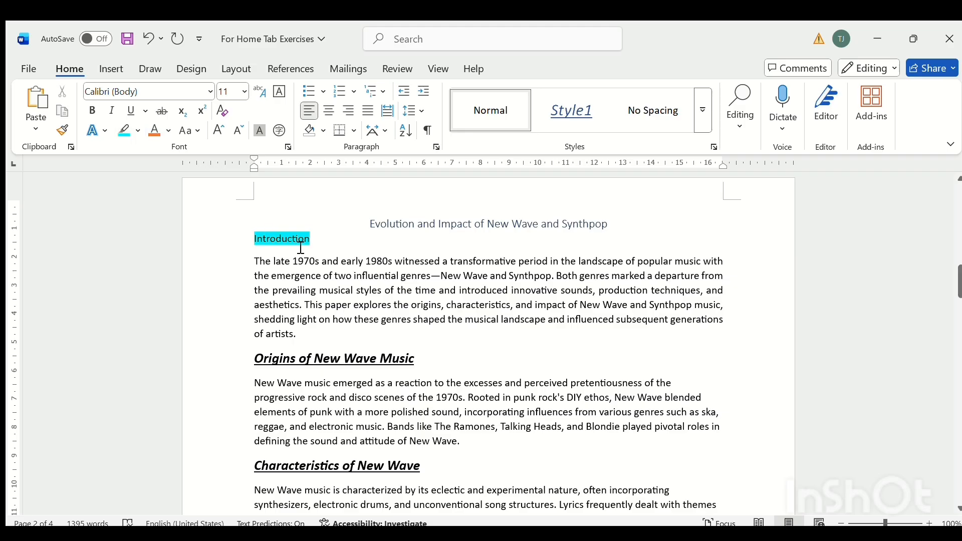
pyautogui.moveTo(256, 245); pyautogui.dragTo(317, 239)
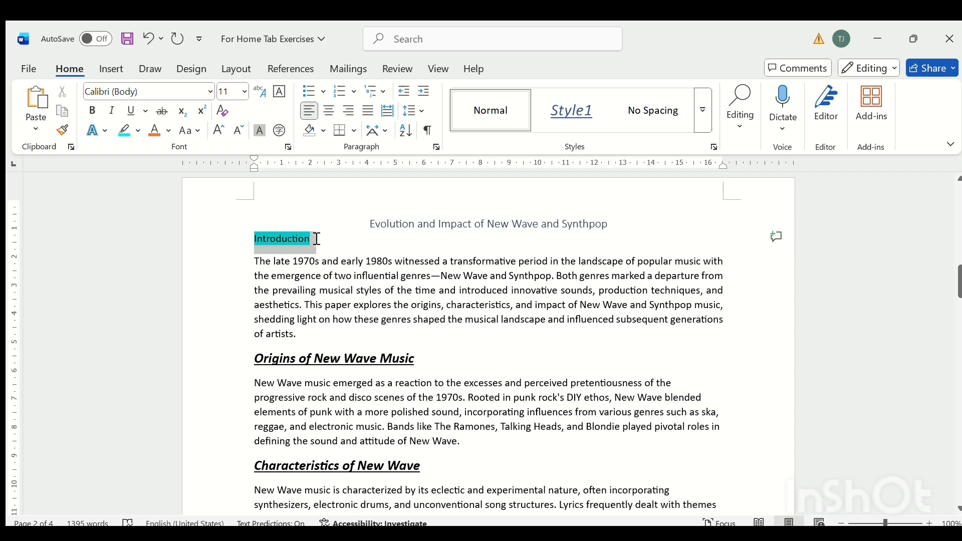
pyautogui.click(381, 298)
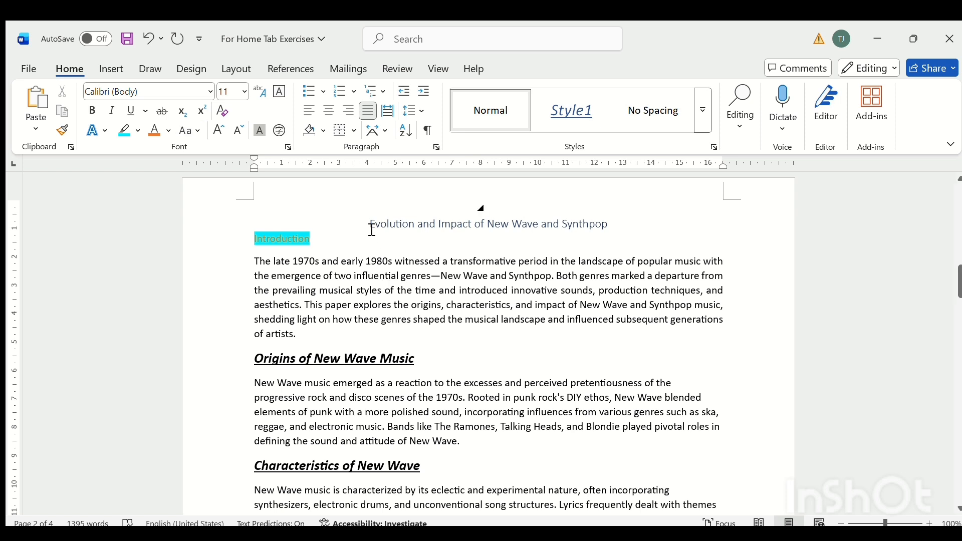
# Try lowercase, uppercase and capitalizing each word on the document title and the "Introduction" heading.
pyautogui.moveTo(369, 224); pyautogui.dragTo(591, 232)
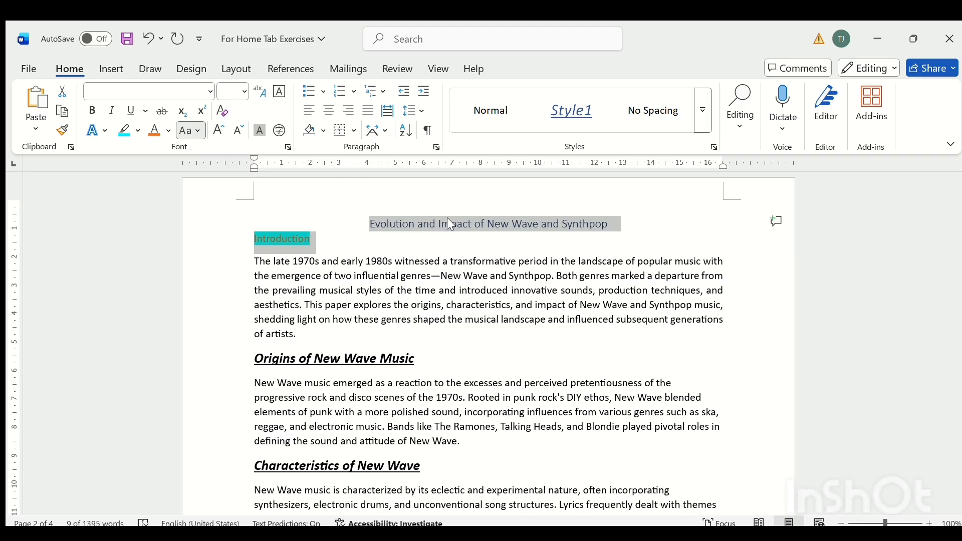
pyautogui.click(253, 162)
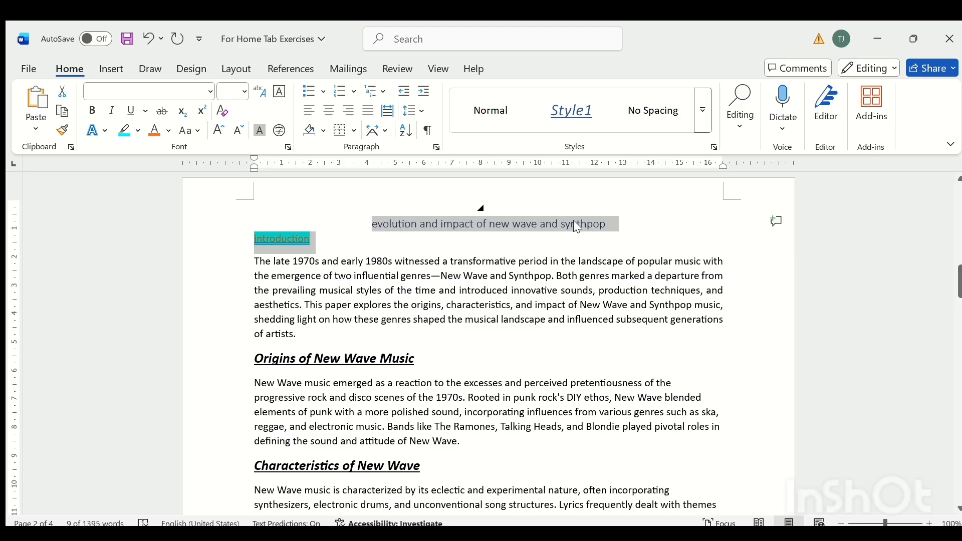
pyautogui.click(192, 131)
pyautogui.click(220, 181)
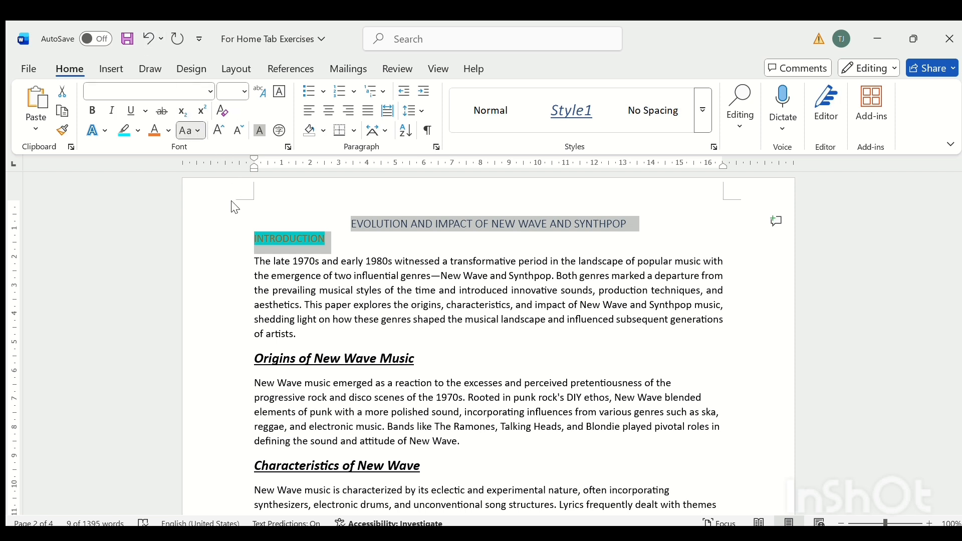
pyautogui.hotkey('shift', 'F3')
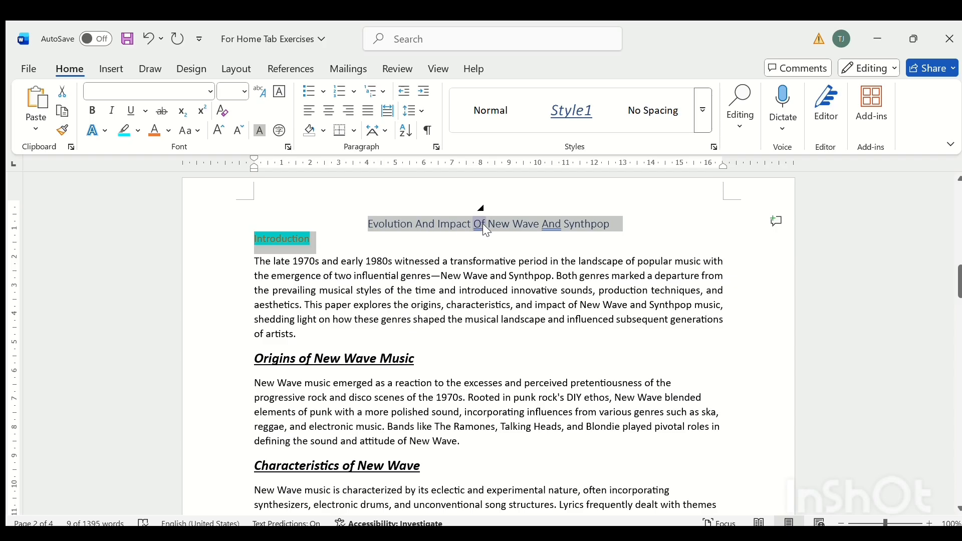
# Try toggle case on the document title "Evolution And Impact Of New Wave And Synthpop".
pyautogui.click(590, 225)
pyautogui.click(369, 224)
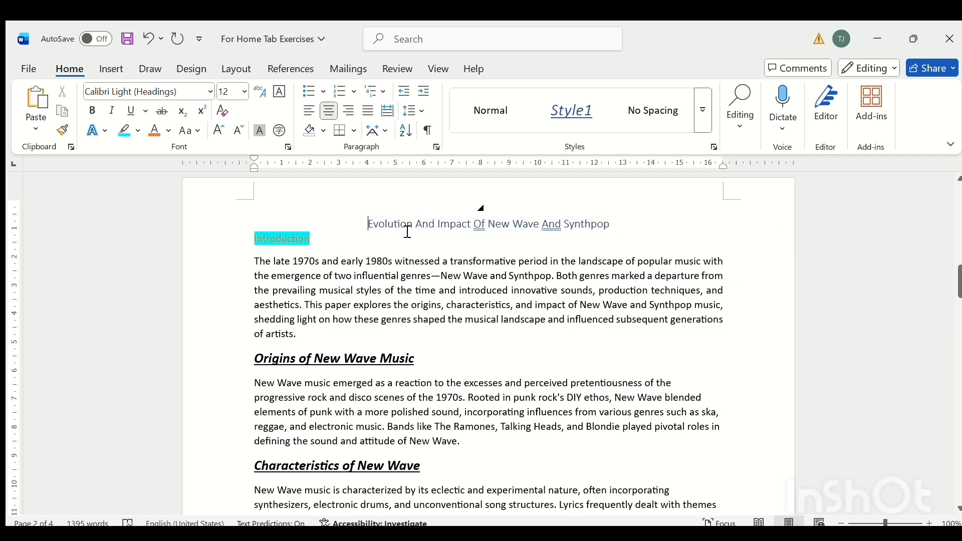
pyautogui.moveTo(369, 224); pyautogui.dragTo(610, 229)
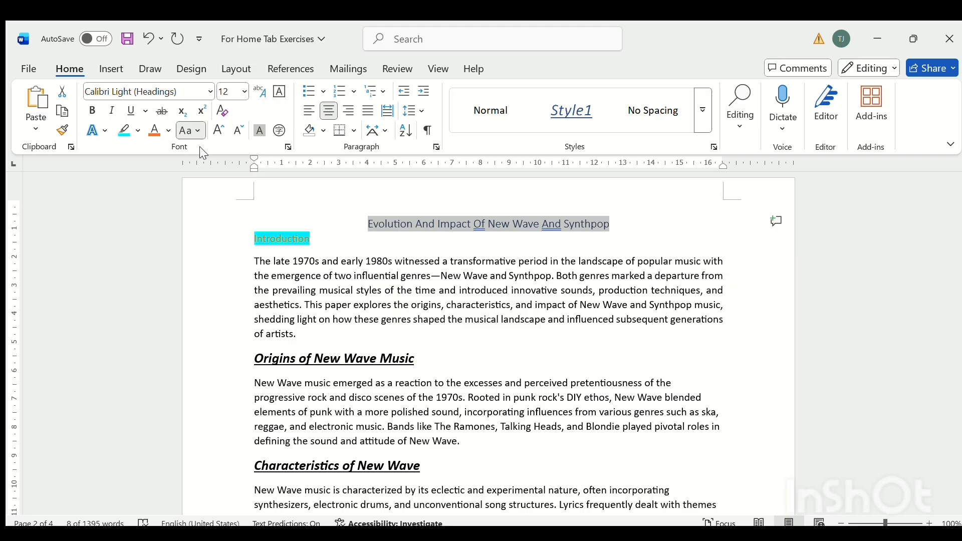
pyautogui.click(196, 230)
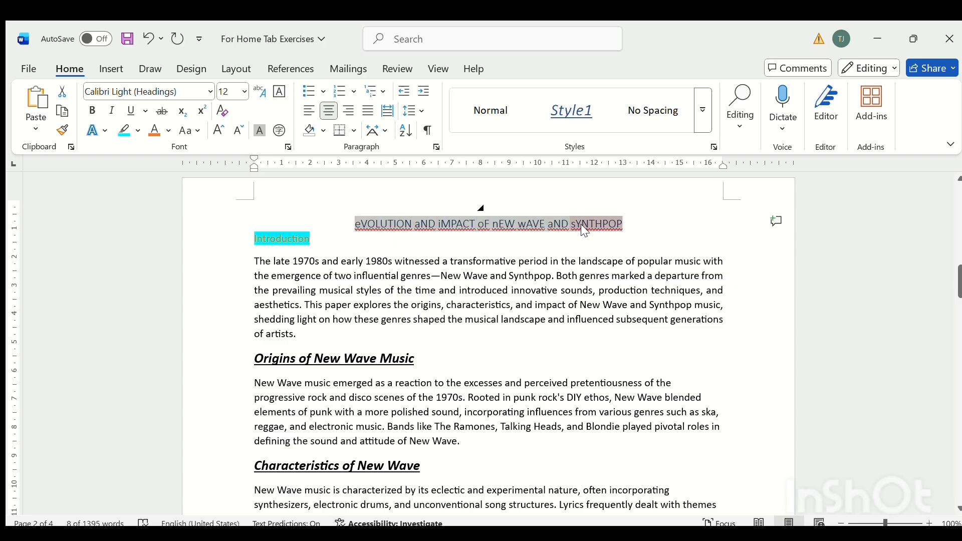
# Undo all the letter case changes made to the document title and the "Introduction" heading.
pyautogui.click(144, 40)
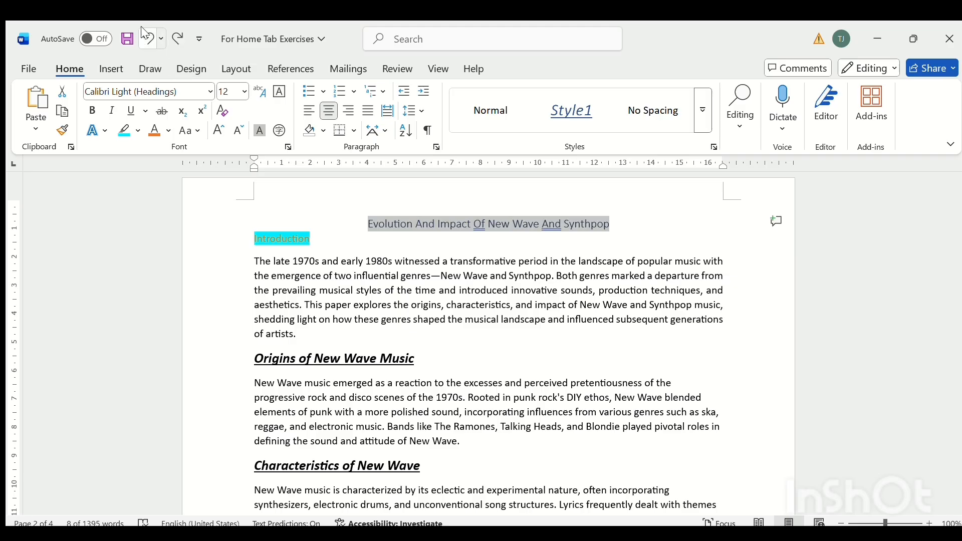
pyautogui.click(145, 35)
pyautogui.click(145, 35)
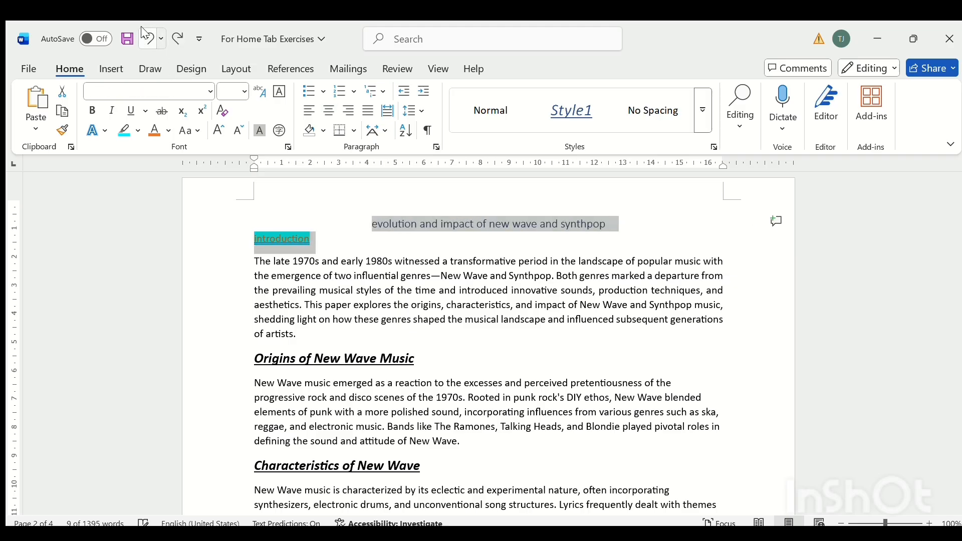
pyautogui.click(145, 35)
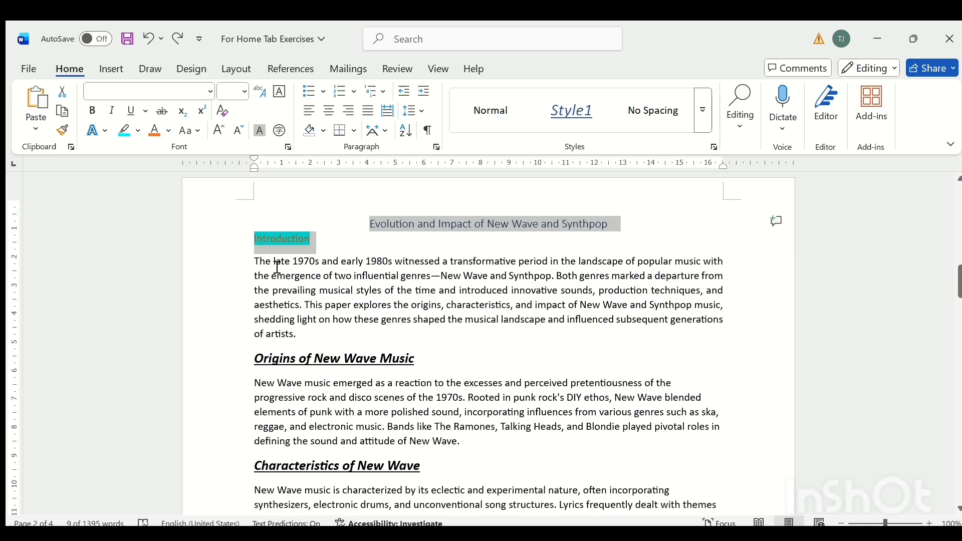
# Strike through the word "late" in the first line of the paragraph under "Introduction".
pyautogui.moveTo(275, 262)
pyautogui.mouseDown()
pyautogui.moveTo(289, 263)
pyautogui.moveTo(278, 276)
pyautogui.moveTo(279, 265)
pyautogui.mouseUp()
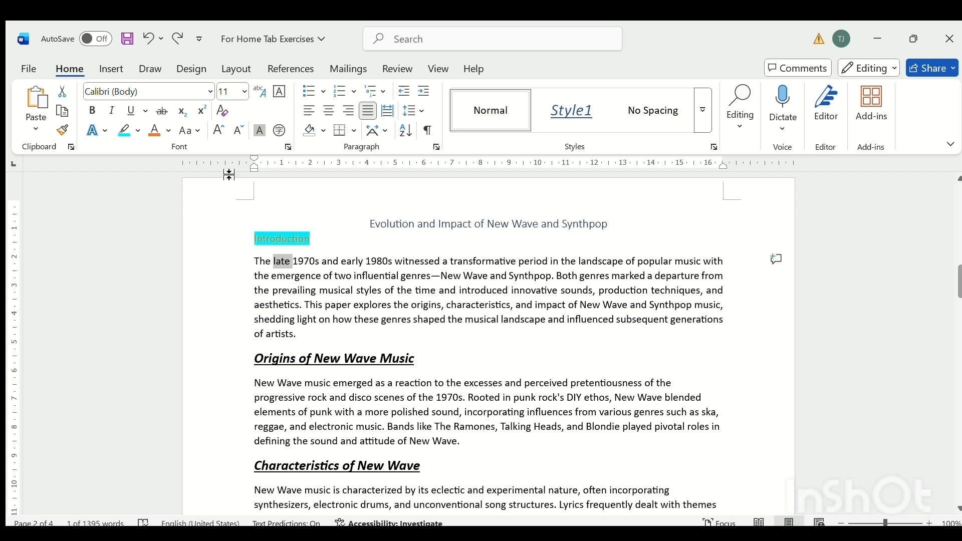
pyautogui.click(160, 114)
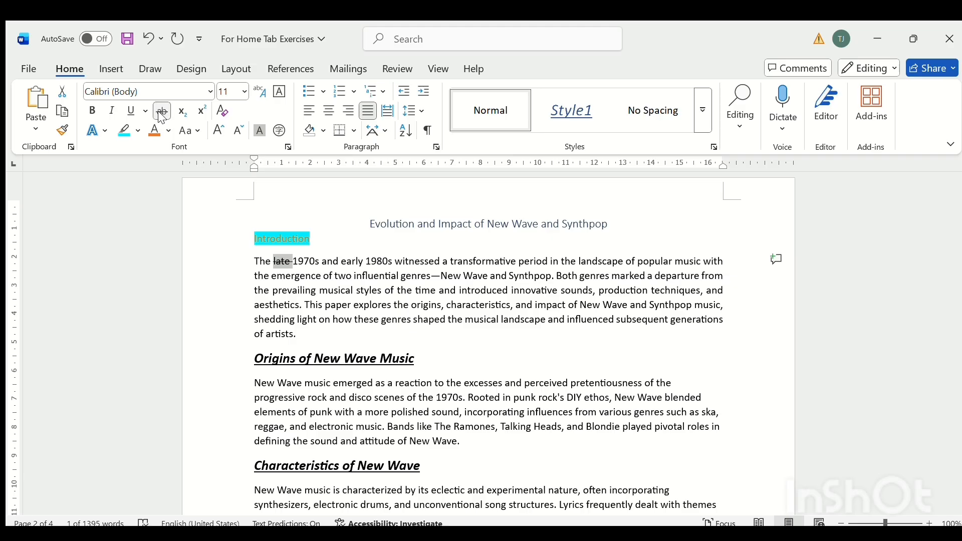
pyautogui.click(278, 294)
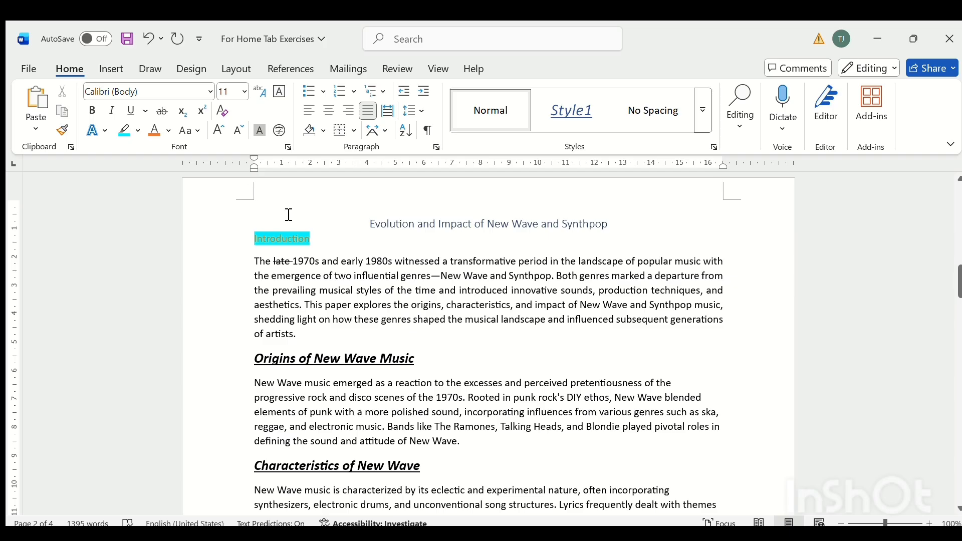
# Try subscript and a superscript 2 after the "Introduction" heading, and open the Font settings dialog.
pyautogui.click(313, 244)
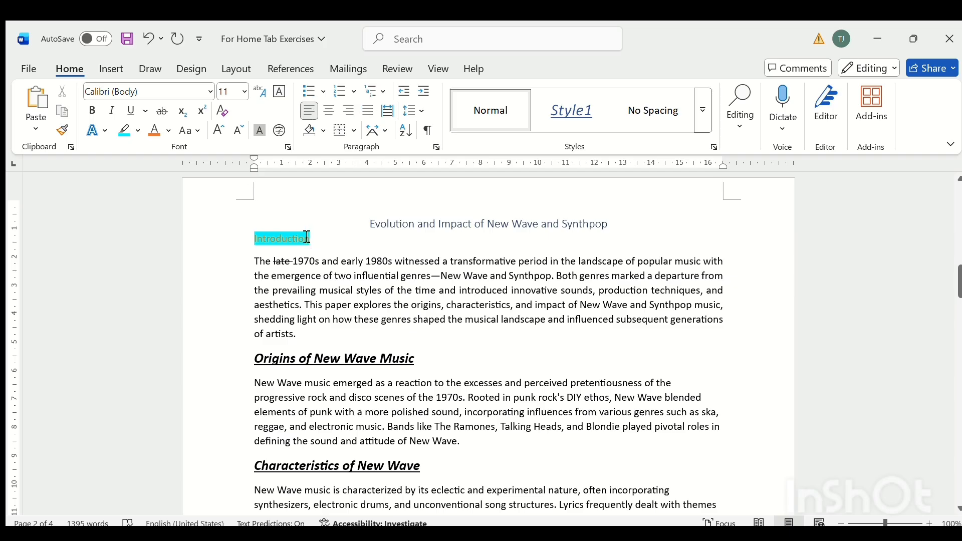
pyautogui.click(182, 117)
pyautogui.click(175, 114)
pyautogui.click(199, 116)
pyautogui.write('2')
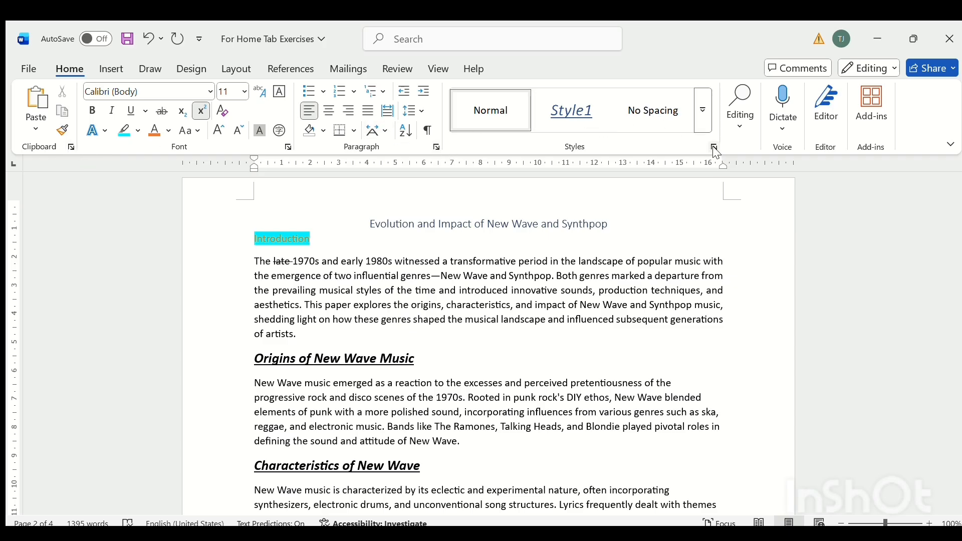
pyautogui.click(290, 149)
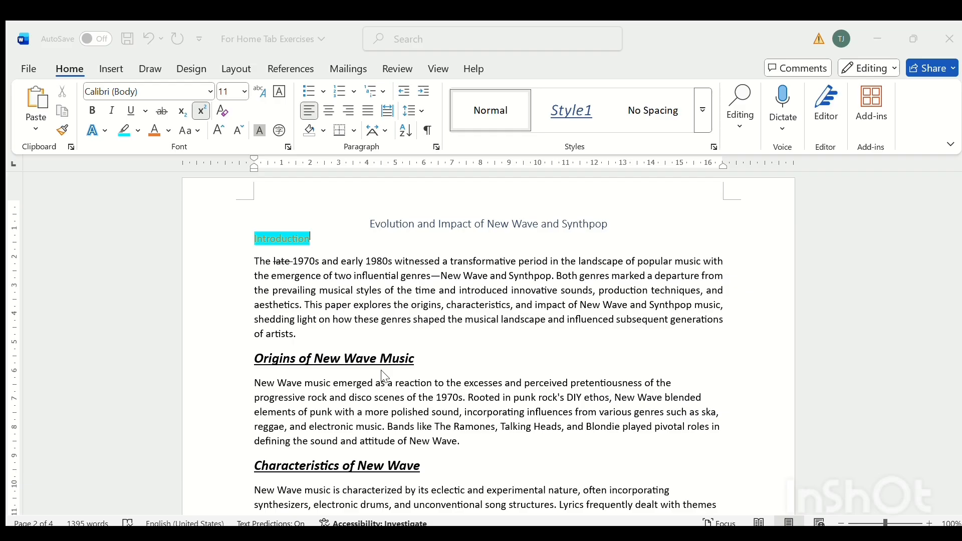
# Try centered, right, justified and distributed alignment on the paragraph under "Introduction", and leave it left-aligned.
pyautogui.scroll(-1, 465, 406)
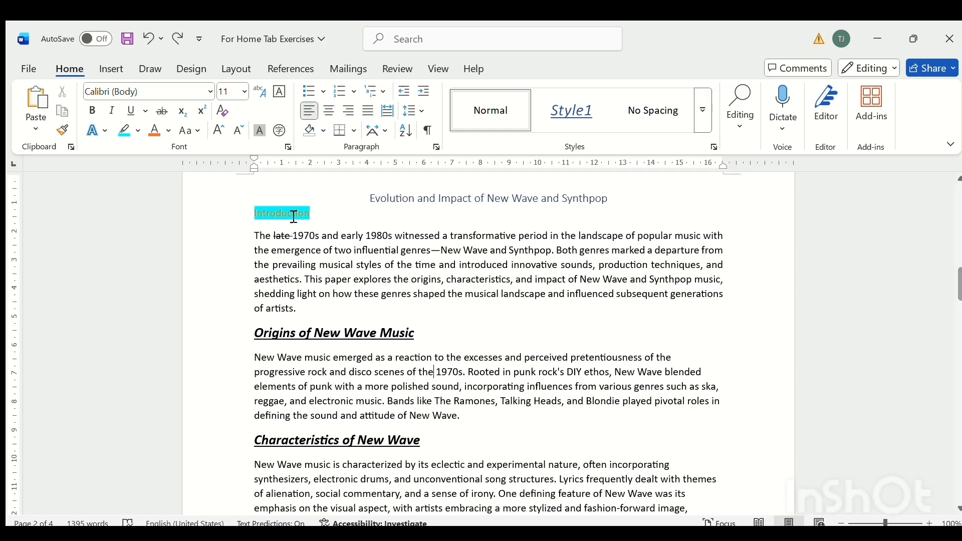
pyautogui.moveTo(250, 238); pyautogui.dragTo(316, 313)
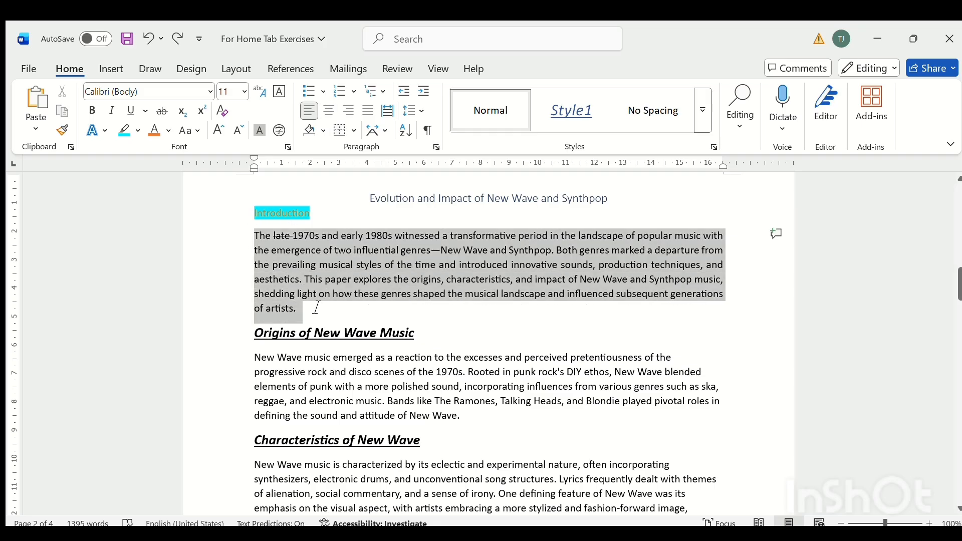
pyautogui.click(328, 109)
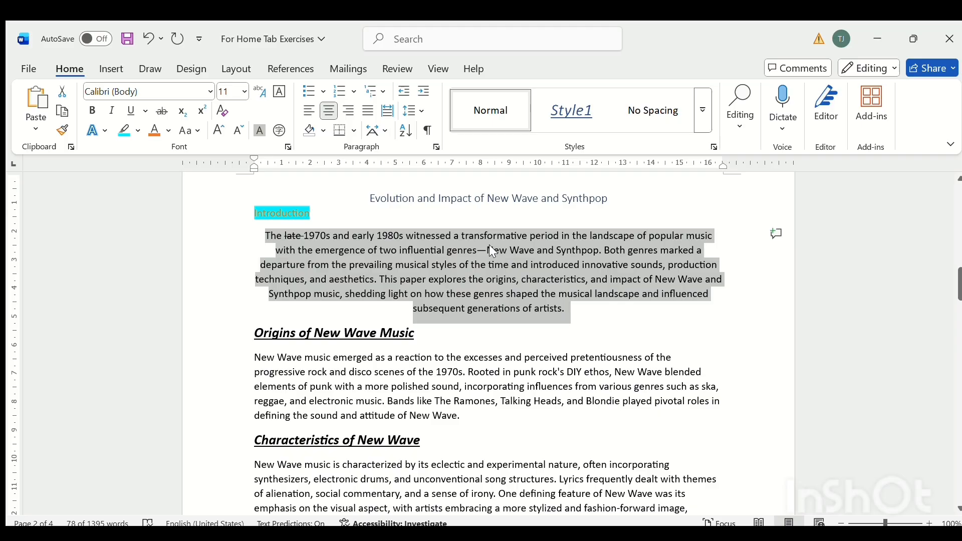
pyautogui.click(349, 111)
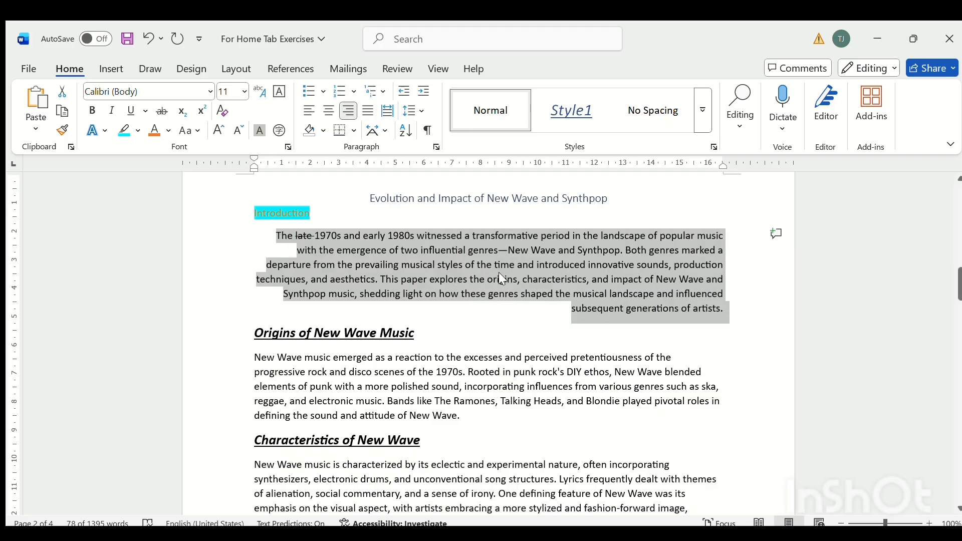
pyautogui.click(370, 115)
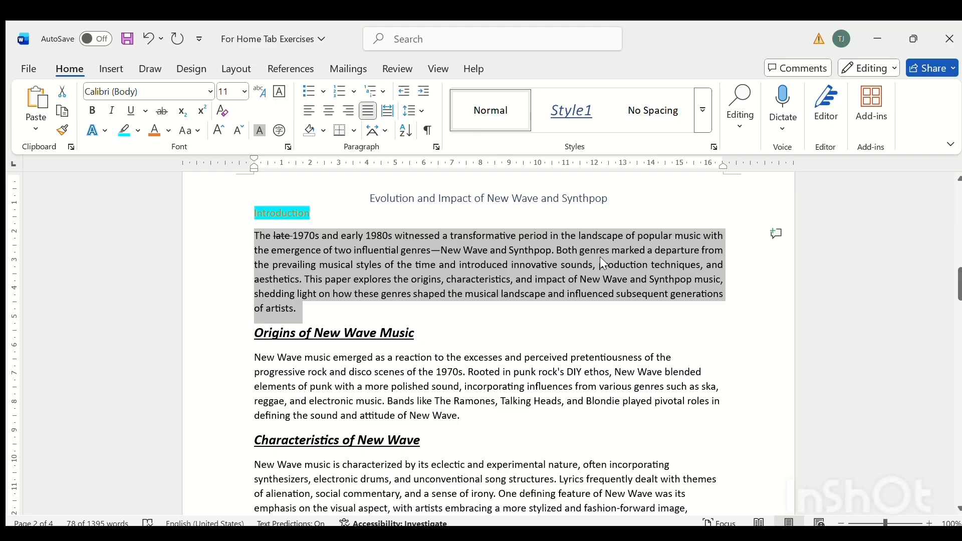
pyautogui.click(386, 112)
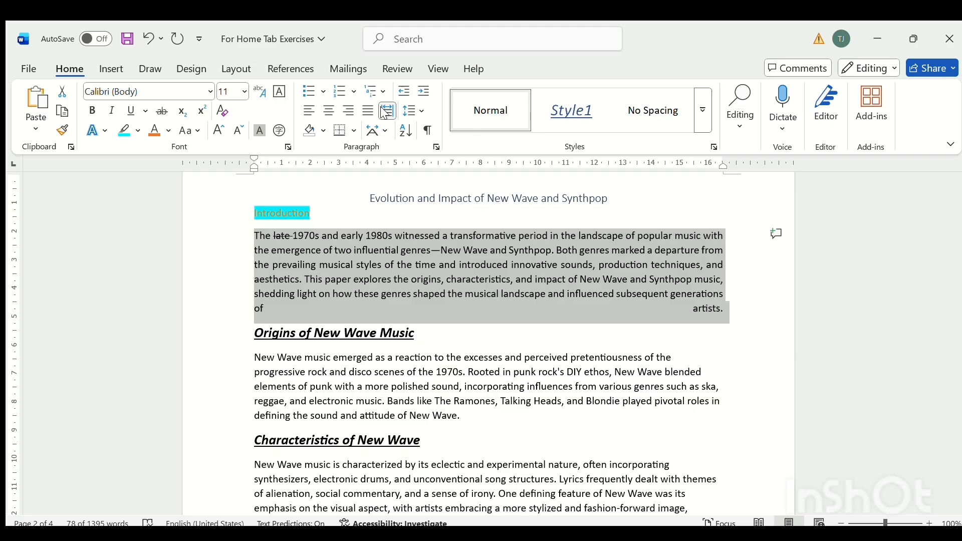
pyautogui.click(386, 112)
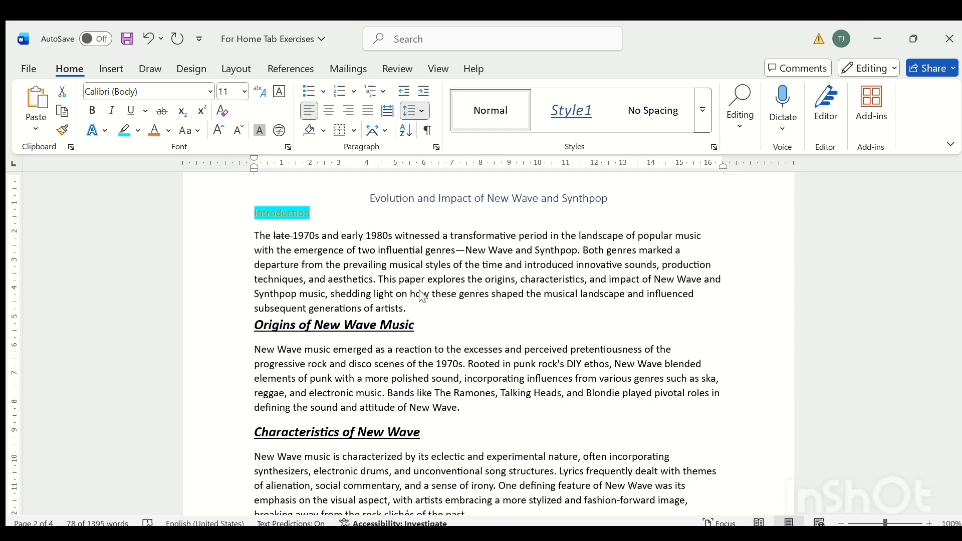
# Review the line spacing and paragraph settings for the paragraph under "Introduction", and deselect the paragraph.
pyautogui.click(423, 297)
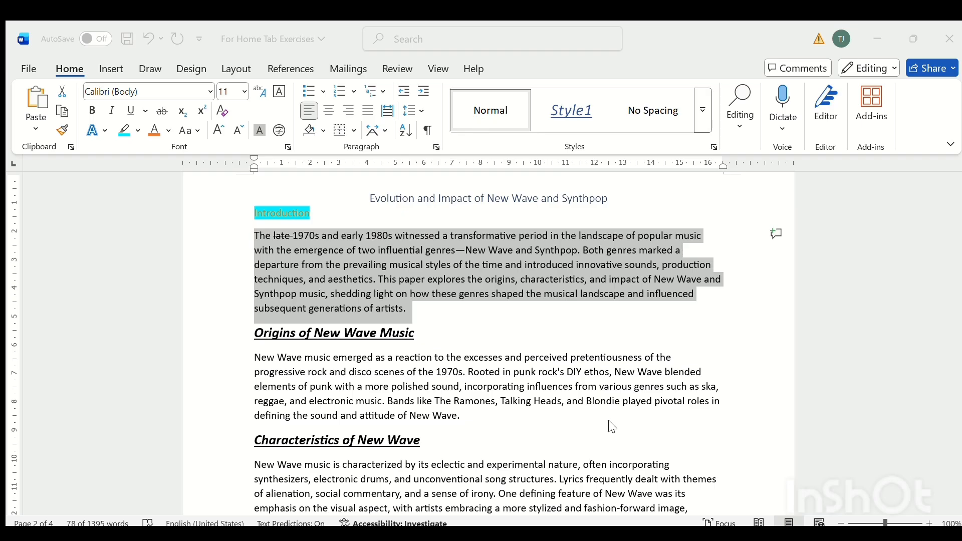
pyautogui.click(632, 49)
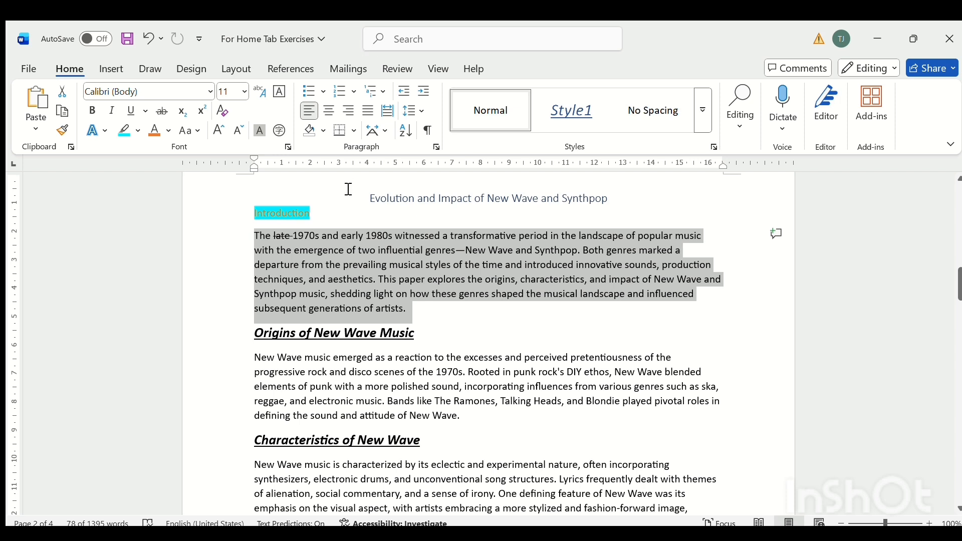
pyautogui.click(435, 310)
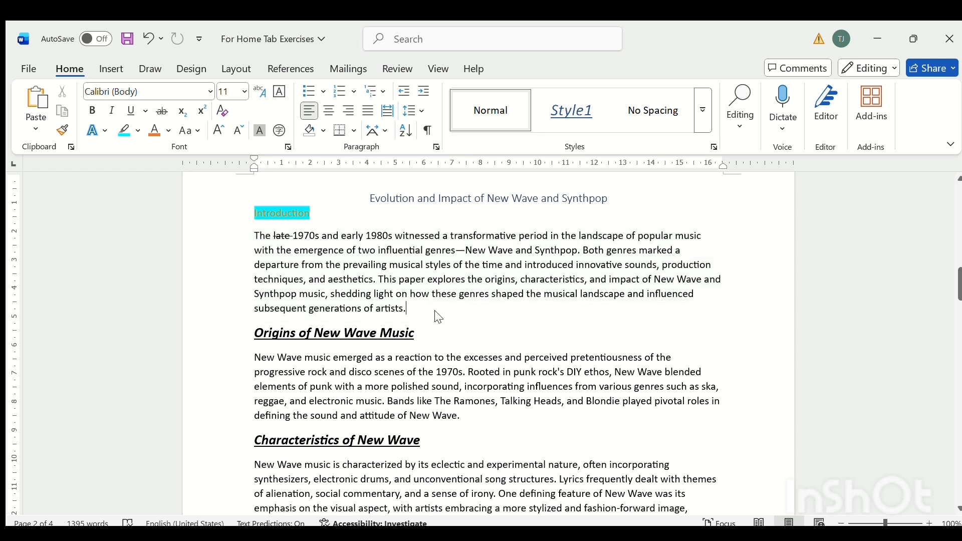
# Add three lines reading "1990s", "Early 200" and "2025" below the paragraph under "Introduction".
pyautogui.press('Return')
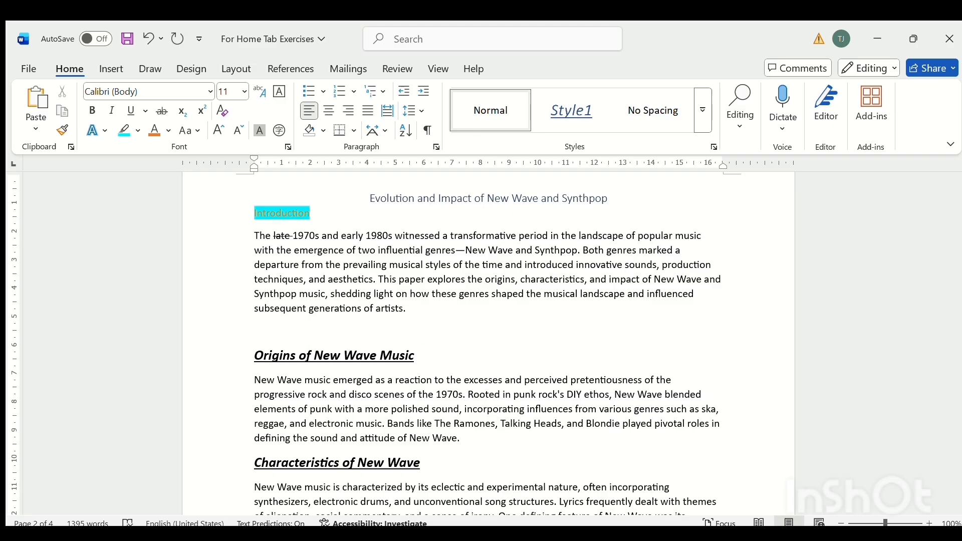
pyautogui.write('1990s')
pyautogui.press('Return')
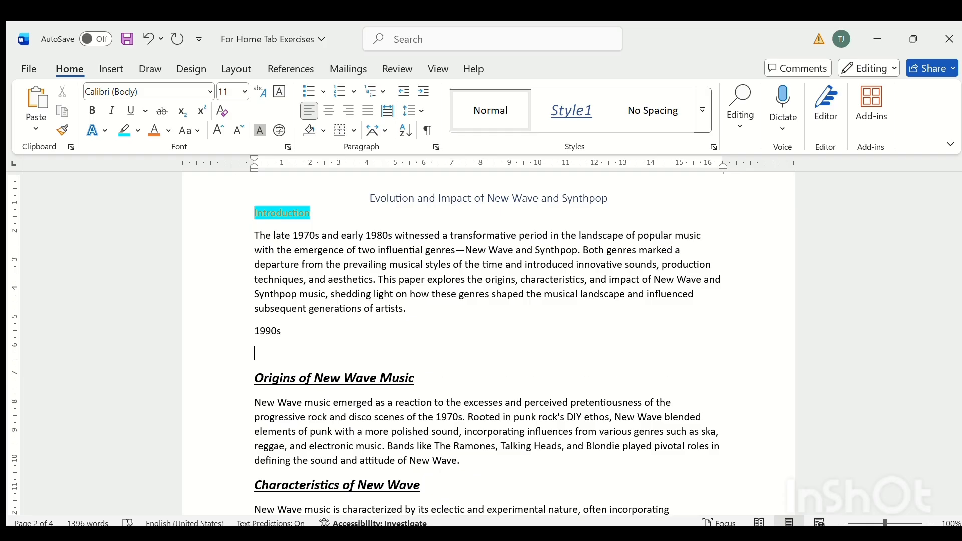
pyautogui.write('Early 200')
pyautogui.press('Return')
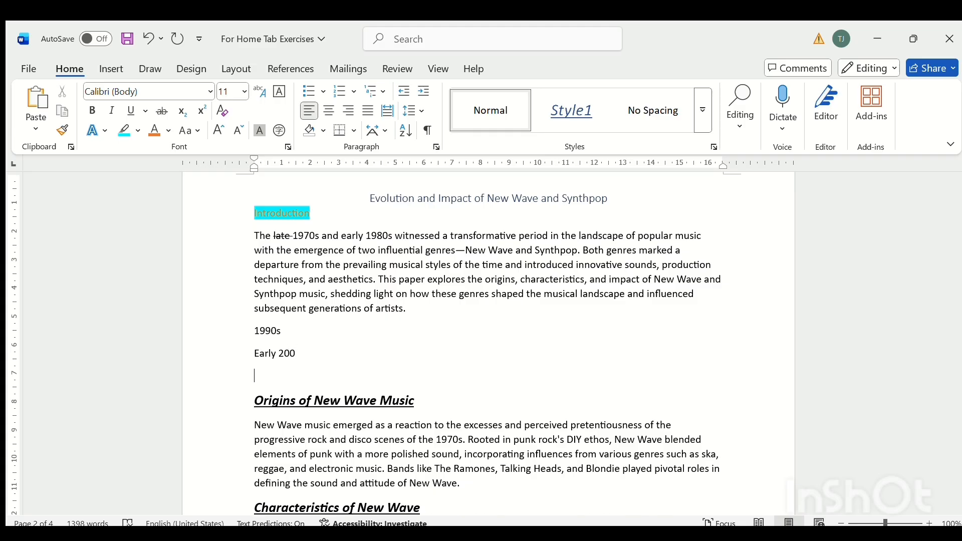
pyautogui.write('2025')
# Try bullets on the three new lines, and make them a numbered list.
pyautogui.moveTo(254, 330); pyautogui.dragTo(319, 378)
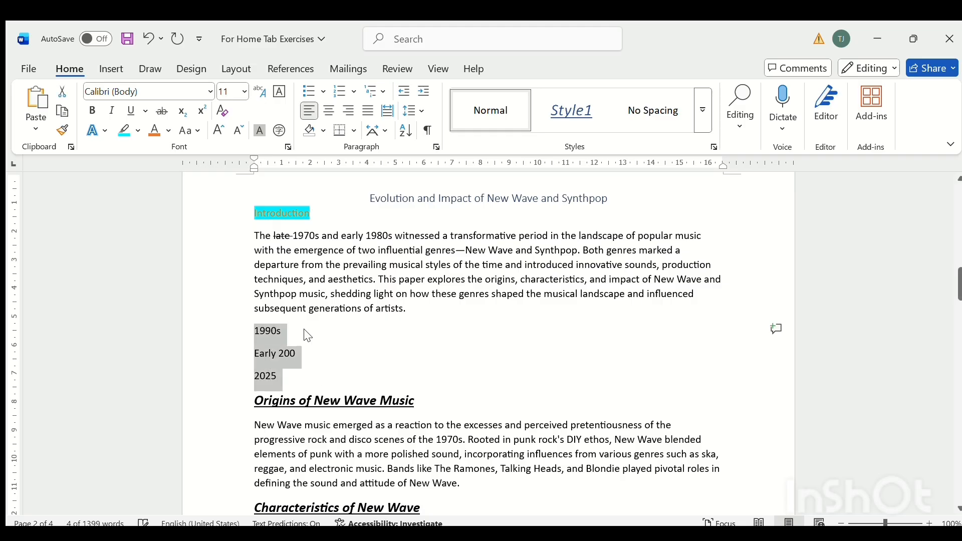
pyautogui.click(310, 92)
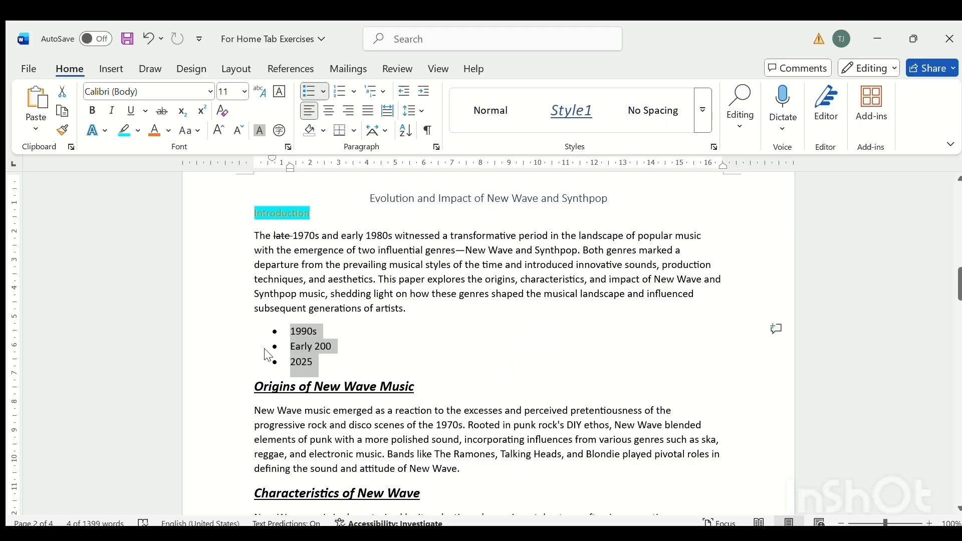
pyautogui.click(339, 93)
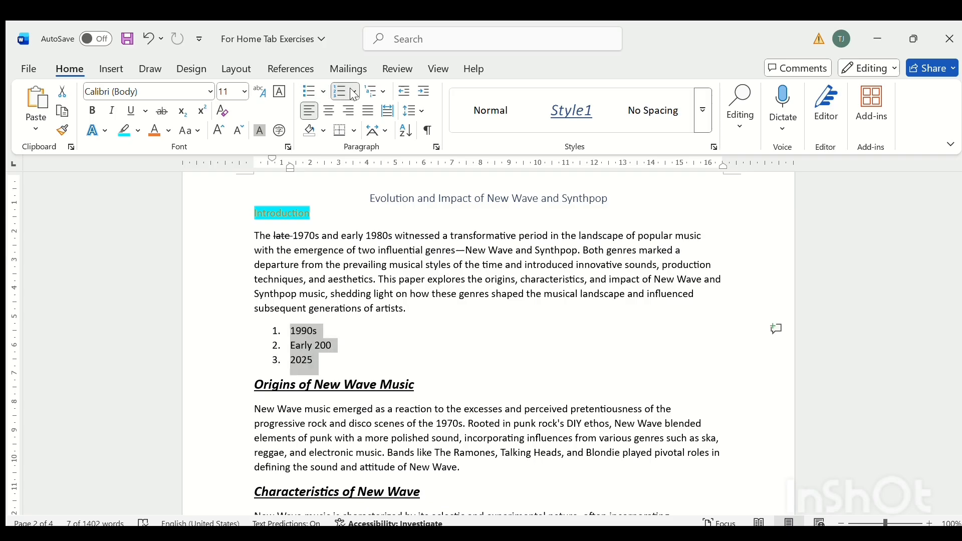
# Try starting the numbering of the three-item list at 4, and undo it.
pyautogui.click(352, 92)
pyautogui.click(411, 507)
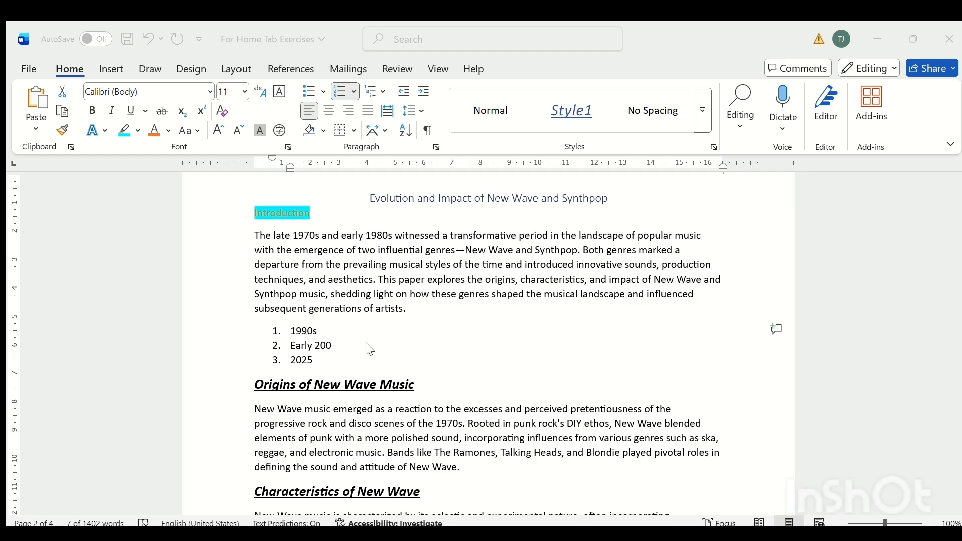
pyautogui.click(446, 338)
pyautogui.hotkey('ctrl', 'z')
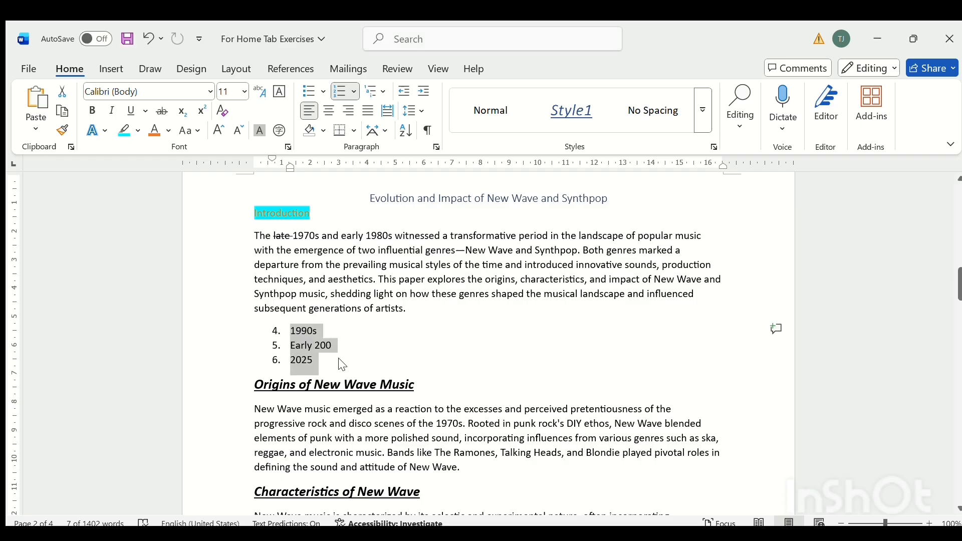
pyautogui.click(143, 43)
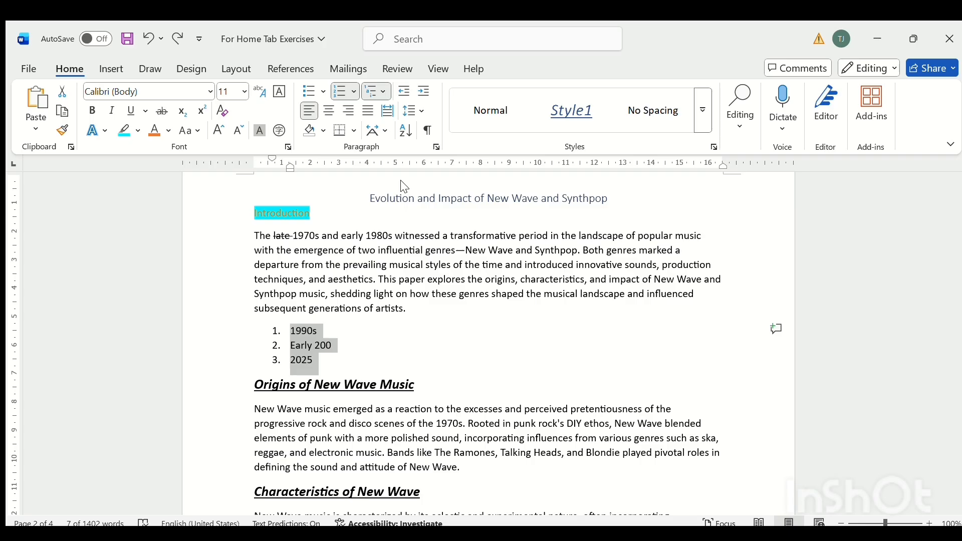
# Insert an empty item after "1990s", try a multilevel format numbered with "1)", and undo the format.
pyautogui.click(311, 329)
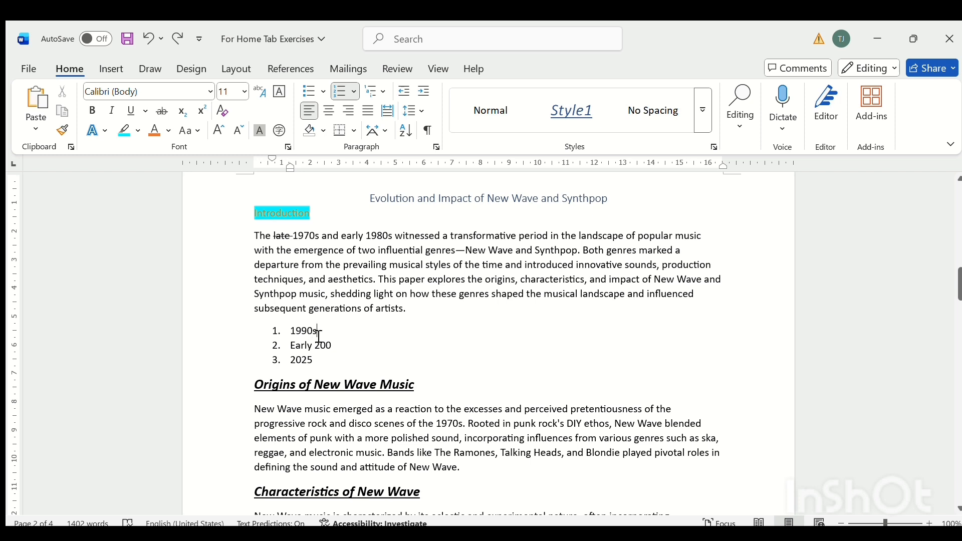
pyautogui.press('Return')
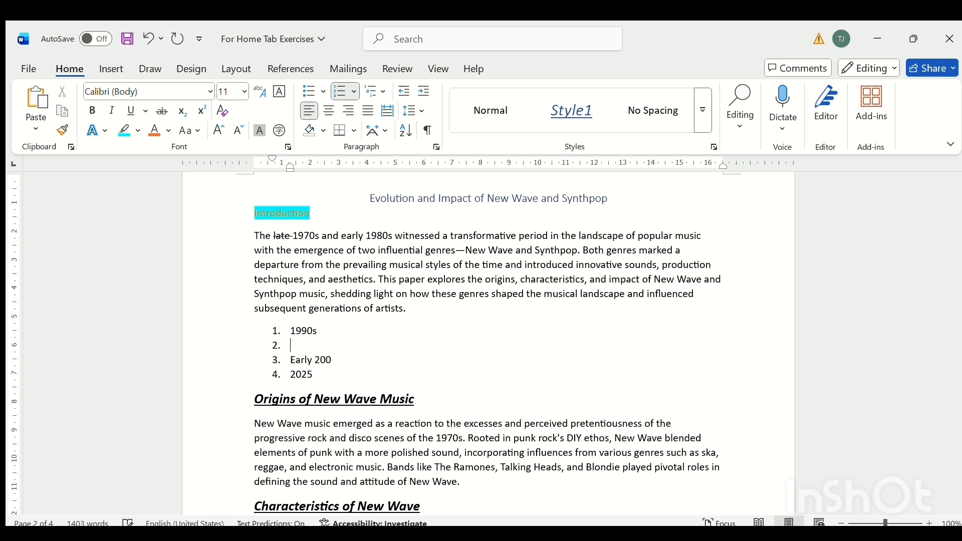
pyautogui.click(370, 83)
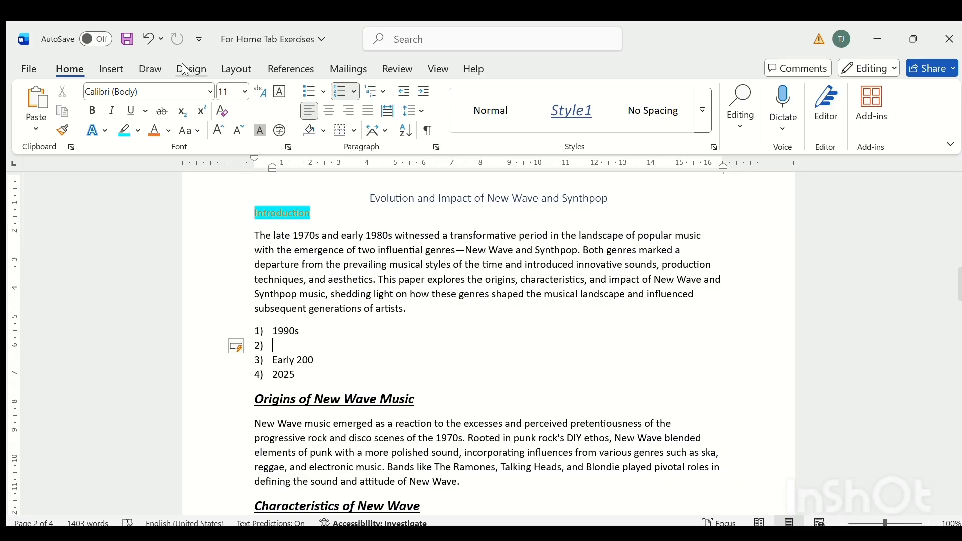
pyautogui.click(145, 26)
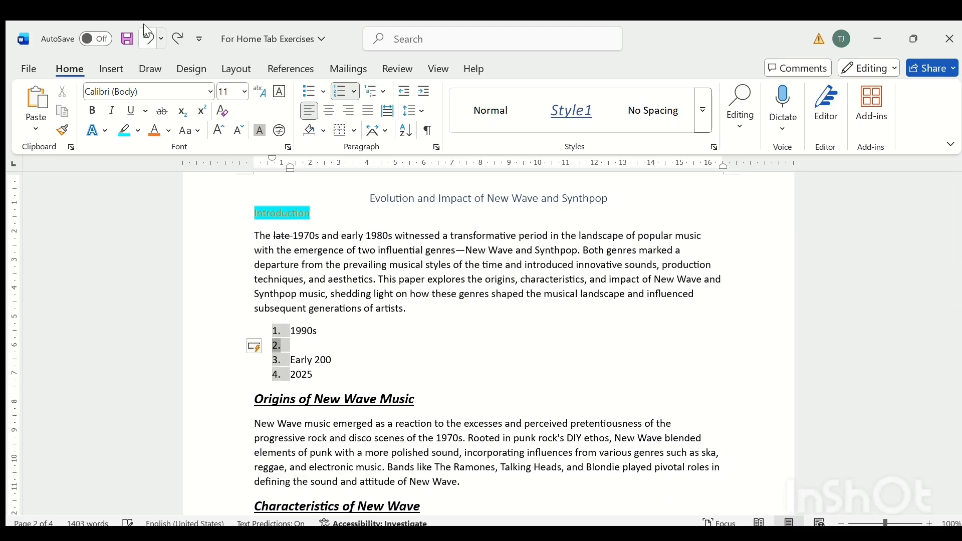
# Add sub-items 1991, 1992 and 1993 below "1990s", each nested one level deeper than the previous one.
pyautogui.click(292, 348)
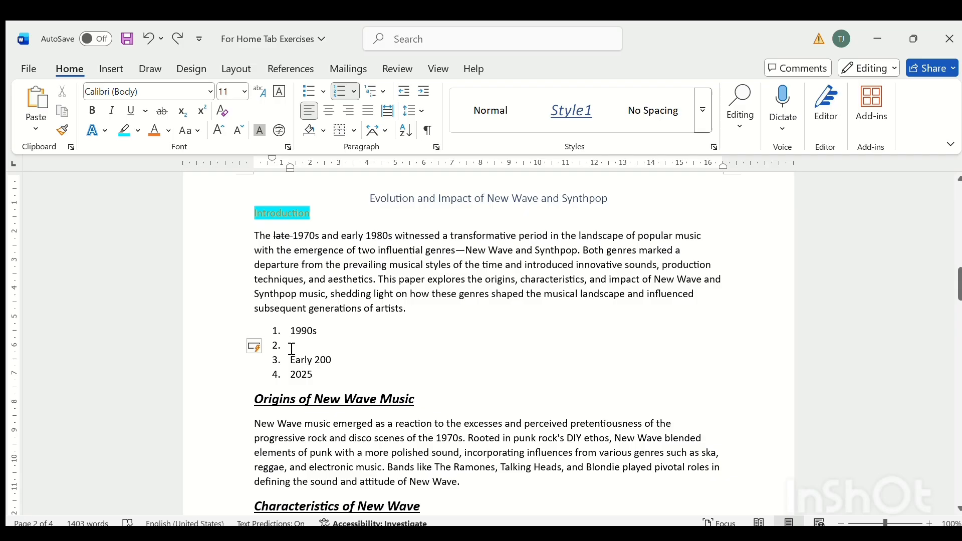
pyautogui.press('Tab')
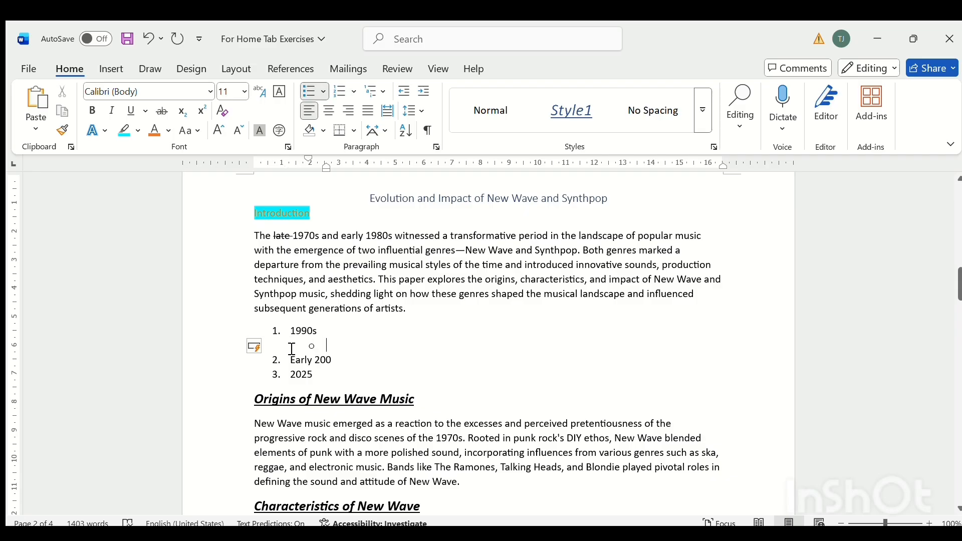
pyautogui.write('1991')
pyautogui.press('Return')
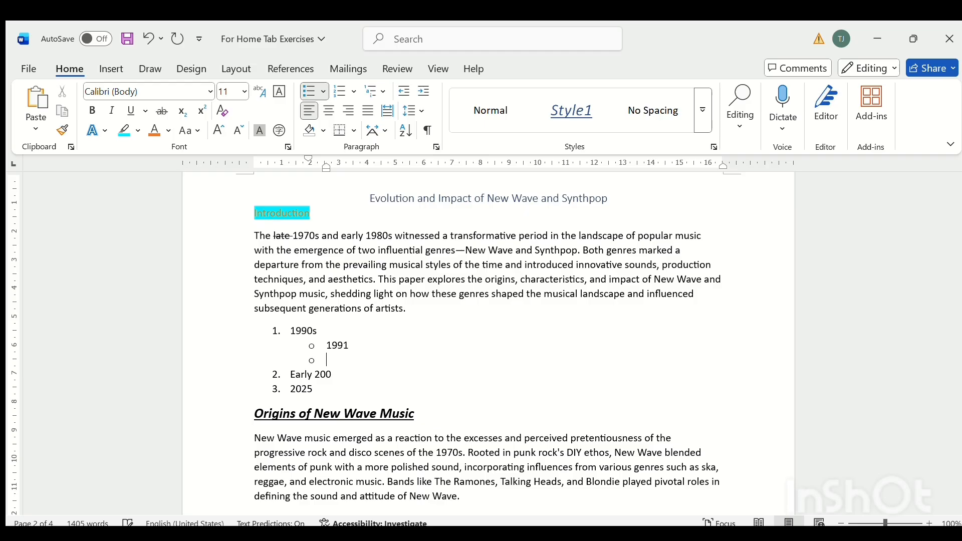
pyautogui.press('Tab')
pyautogui.write('1992')
pyautogui.press('Return')
pyautogui.press('Tab')
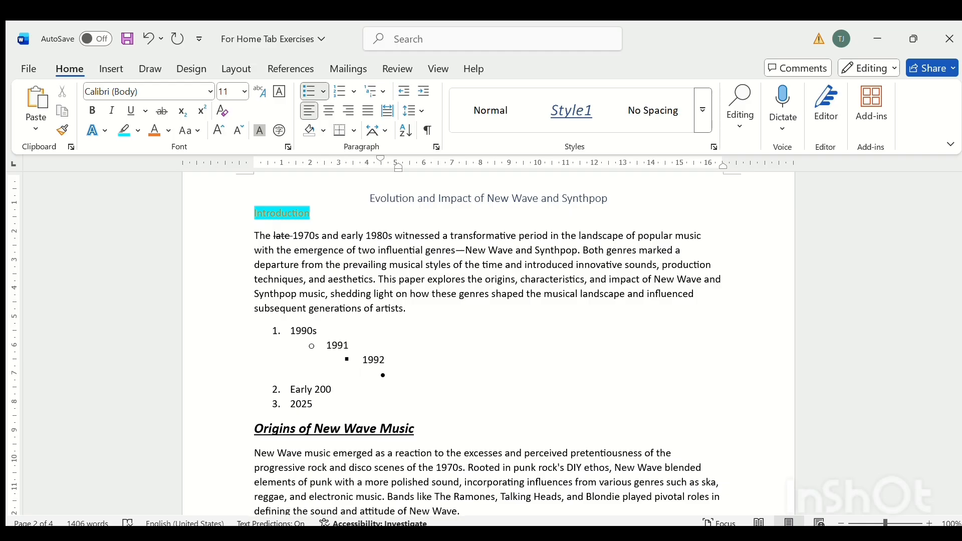
pyautogui.write('1993')
# Undo the nested sub-items and the empty list item added below "1990s".
pyautogui.click(150, 42)
pyautogui.click(150, 42)
pyautogui.click(149, 42)
pyautogui.click(149, 42)
pyautogui.click(150, 42)
pyautogui.click(150, 42)
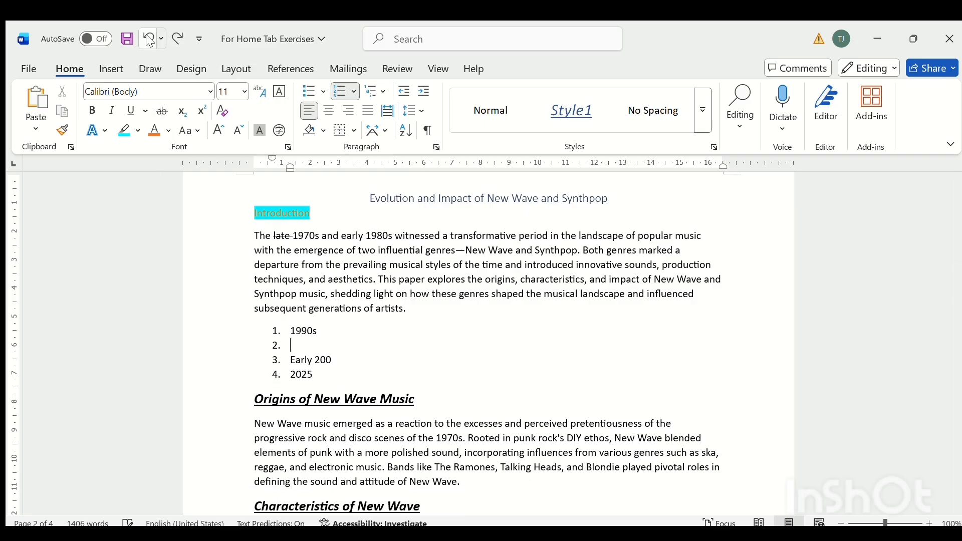
pyautogui.click(150, 42)
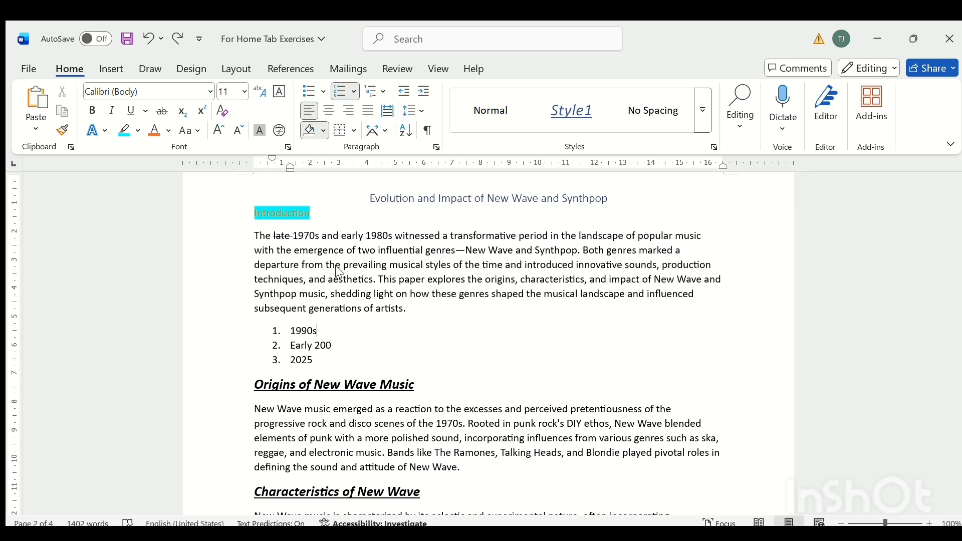
# Shade the first list item, "1990s", light green.
pyautogui.click(494, 247)
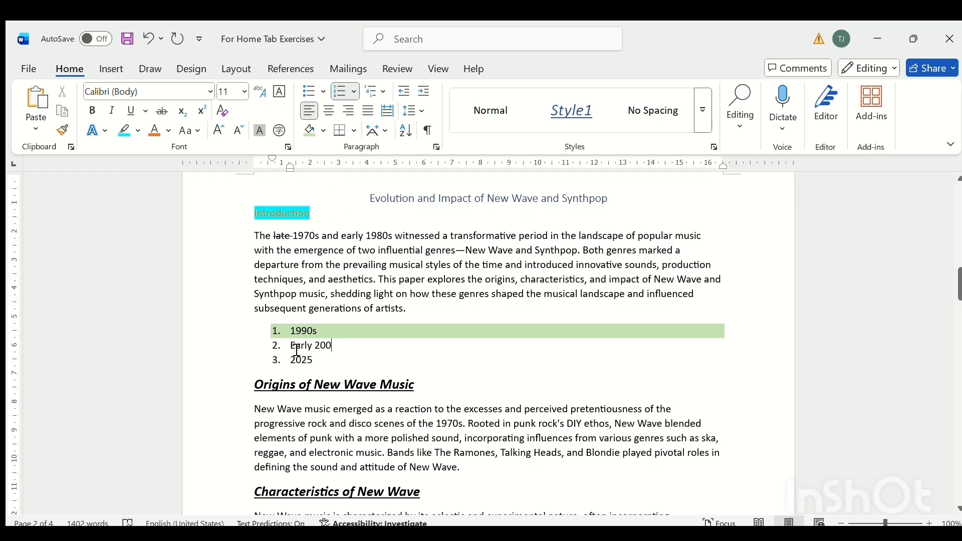
# Try all borders around and between the three list items, and undo them.
pyautogui.moveTo(272, 335); pyautogui.dragTo(323, 360)
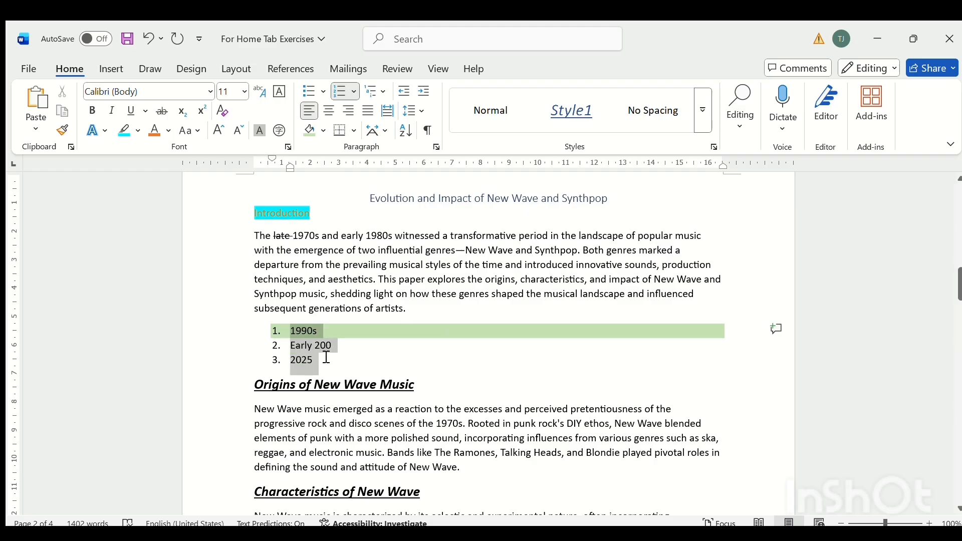
pyautogui.click(342, 131)
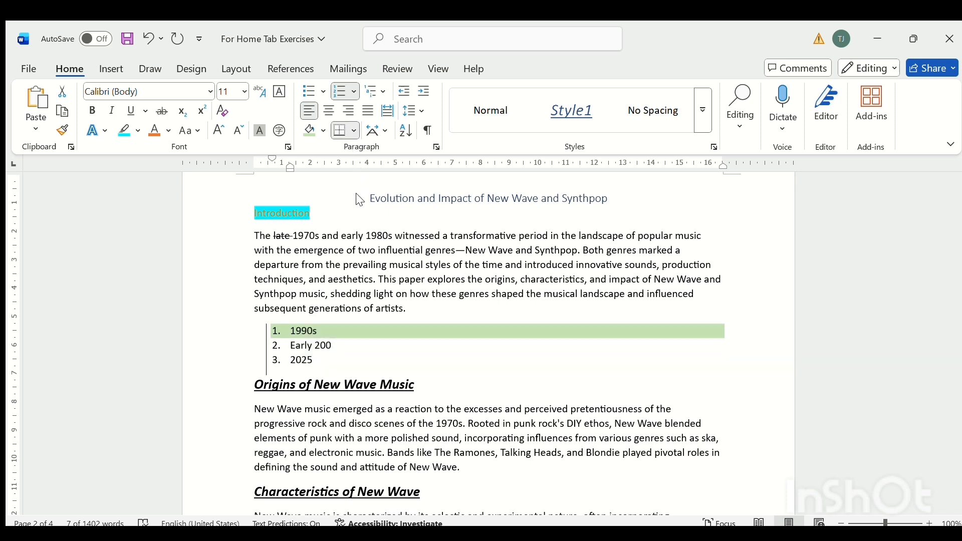
pyautogui.click(357, 262)
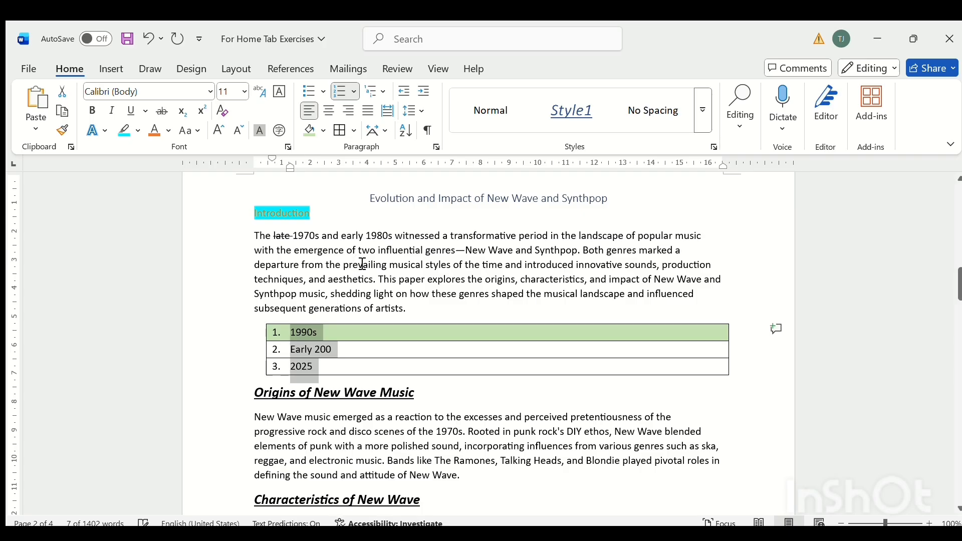
pyautogui.click(359, 359)
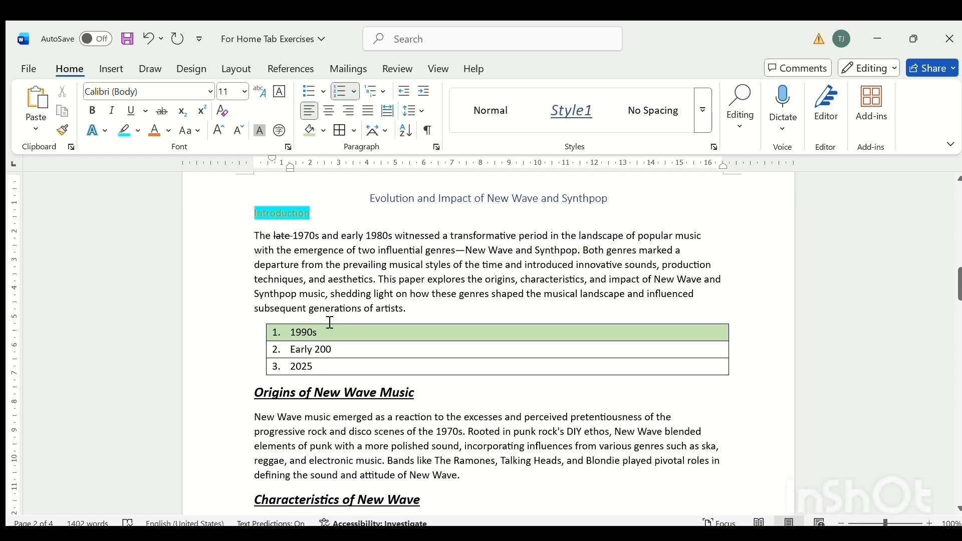
pyautogui.click(140, 42)
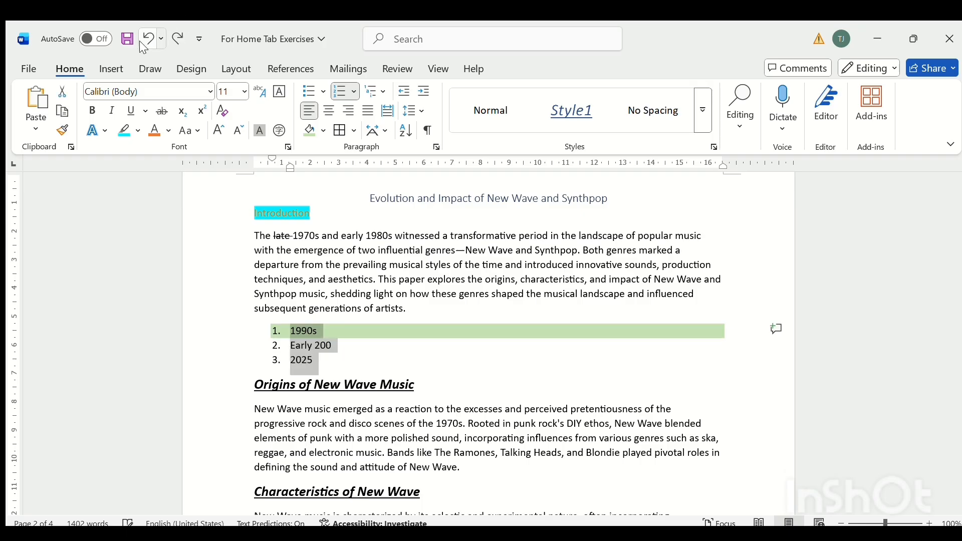
# Add a bottom border below the list item "2025", and start a new line without a number under it.
pyautogui.click(325, 369)
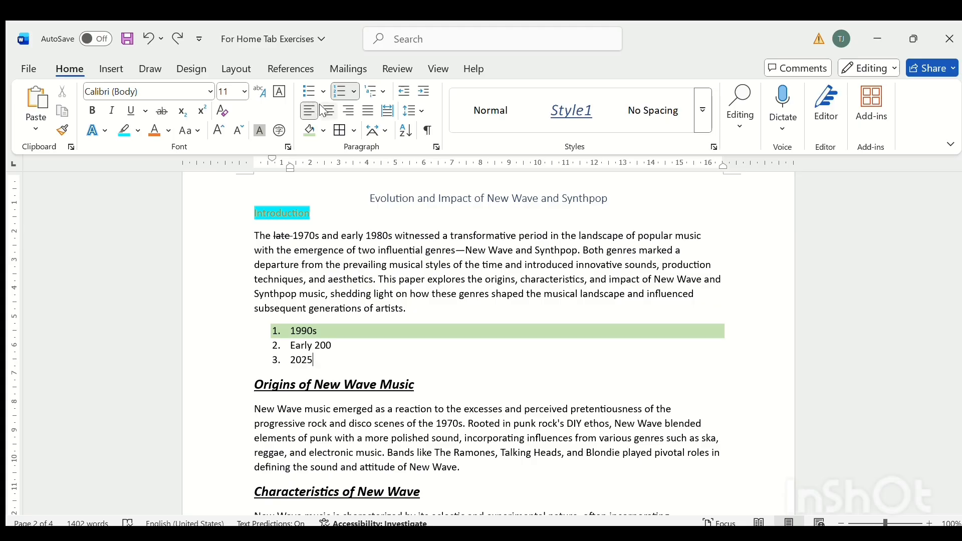
pyautogui.click(348, 132)
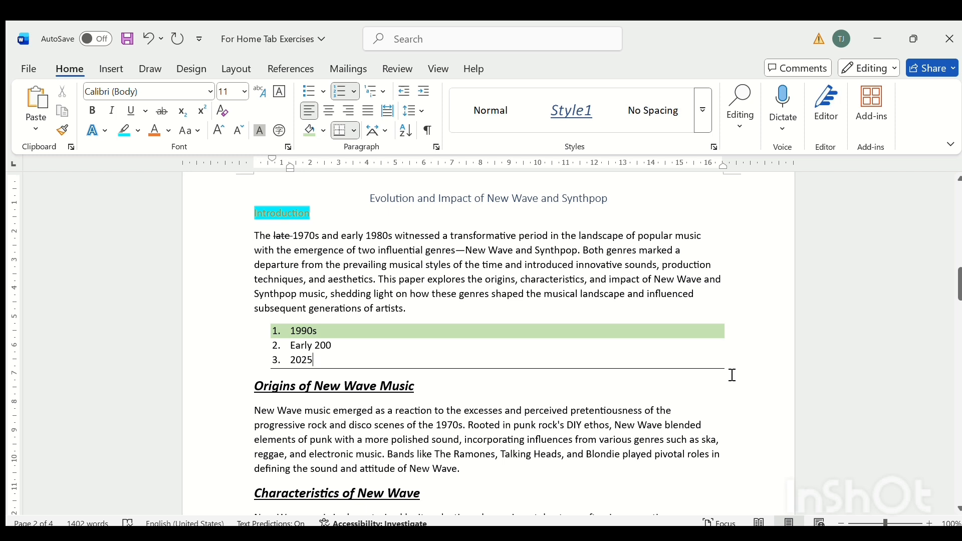
pyautogui.press('Return')
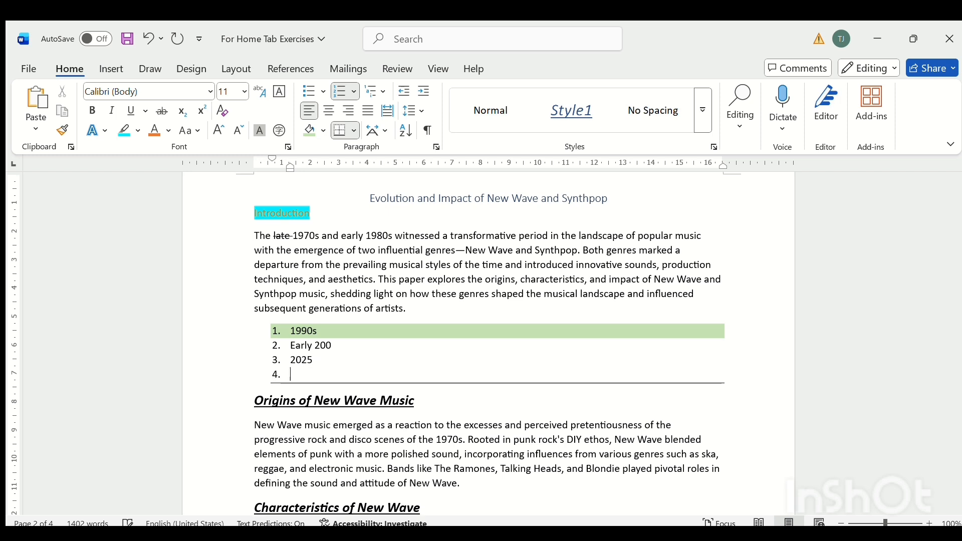
pyautogui.press('BackSpace')
# Try a row of dashes and a row of underscores on the unnumbered line below the list, and undo them.
pyautogui.write('------------------')
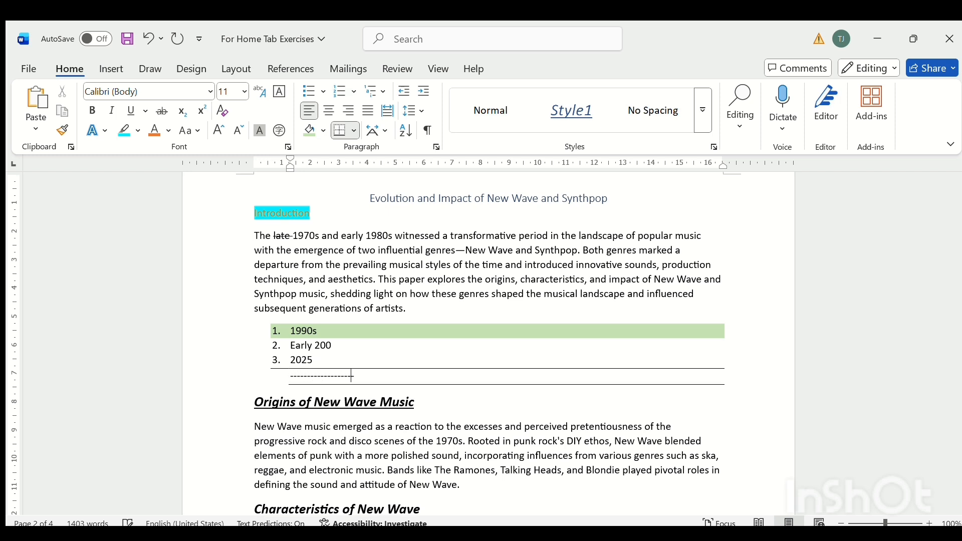
pyautogui.write('-----------------------------------------------------------------')
pyautogui.press('BackSpace')
pyautogui.press('BackSpace')
pyautogui.press('BackSpace')
pyautogui.press('BackSpace')
pyautogui.press('BackSpace')
pyautogui.press('BackSpace')
pyautogui.press('BackSpace')
pyautogui.press('BackSpace')
pyautogui.press('BackSpace')
pyautogui.press('BackSpace')
pyautogui.press('BackSpace')
pyautogui.press('BackSpace')
pyautogui.press('BackSpace')
pyautogui.press('BackSpace')
pyautogui.press('BackSpace')
pyautogui.press('BackSpace')
pyautogui.press('BackSpace')
pyautogui.press('BackSpace')
pyautogui.press('BackSpace')
pyautogui.press('BackSpace')
pyautogui.press('BackSpace')
pyautogui.press('BackSpace')
pyautogui.press('BackSpace')
pyautogui.press('BackSpace')
pyautogui.press('BackSpace')
pyautogui.press('BackSpace')
pyautogui.press('BackSpace')
pyautogui.press('BackSpace')
pyautogui.press('BackSpace')
pyautogui.press('BackSpace')
pyautogui.press('BackSpace')
pyautogui.press('BackSpace')
pyautogui.press('BackSpace')
pyautogui.press('BackSpace')
pyautogui.press('BackSpace')
pyautogui.press('BackSpace')
pyautogui.press('BackSpace')
pyautogui.press('BackSpace')
pyautogui.press('BackSpace')
pyautogui.press('BackSpace')
pyautogui.press('BackSpace')
pyautogui.press('BackSpace')
pyautogui.press('BackSpace')
pyautogui.press('BackSpace')
pyautogui.press('BackSpace')
pyautogui.press('BackSpace')
pyautogui.press('BackSpace')
pyautogui.press('BackSpace')
pyautogui.press('BackSpace')
pyautogui.press('BackSpace')
pyautogui.press('BackSpace')
pyautogui.press('BackSpace')
pyautogui.write('_______________________________________________')
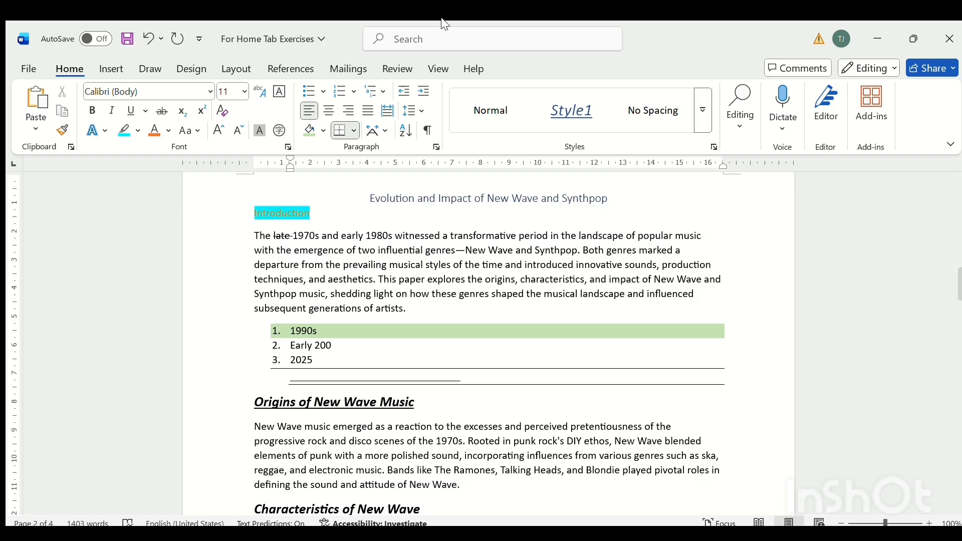
pyautogui.click(139, 38)
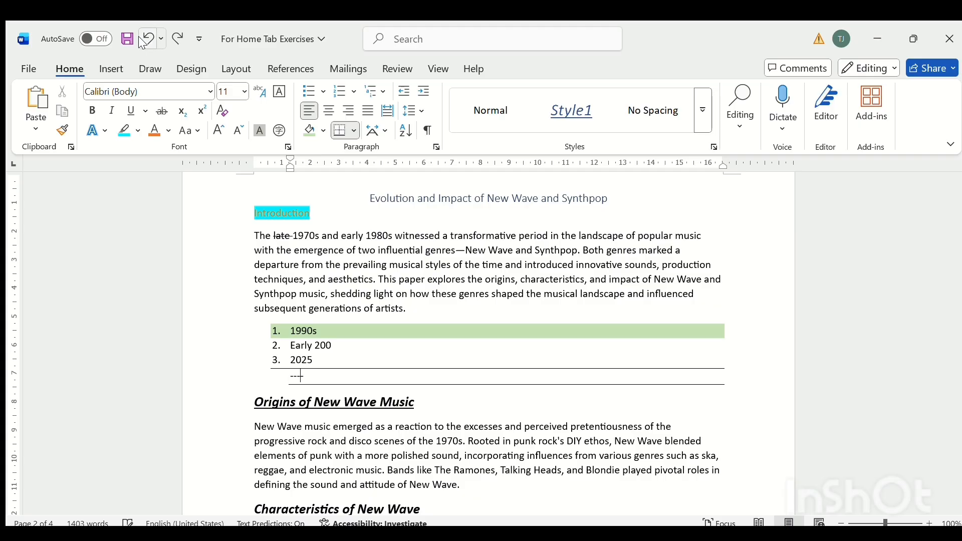
pyautogui.click(139, 37)
# Enter a long row of dashes on the unnumbered line below the list.
pyautogui.write('---------------')
pyautogui.click(154, 34)
pyautogui.write('--------------------------------')
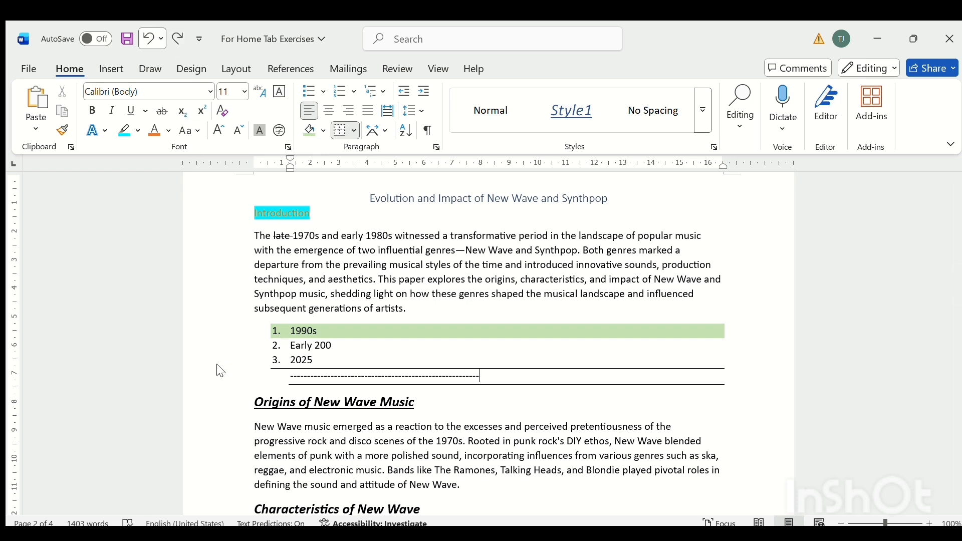
pyautogui.write('--------------------------------')
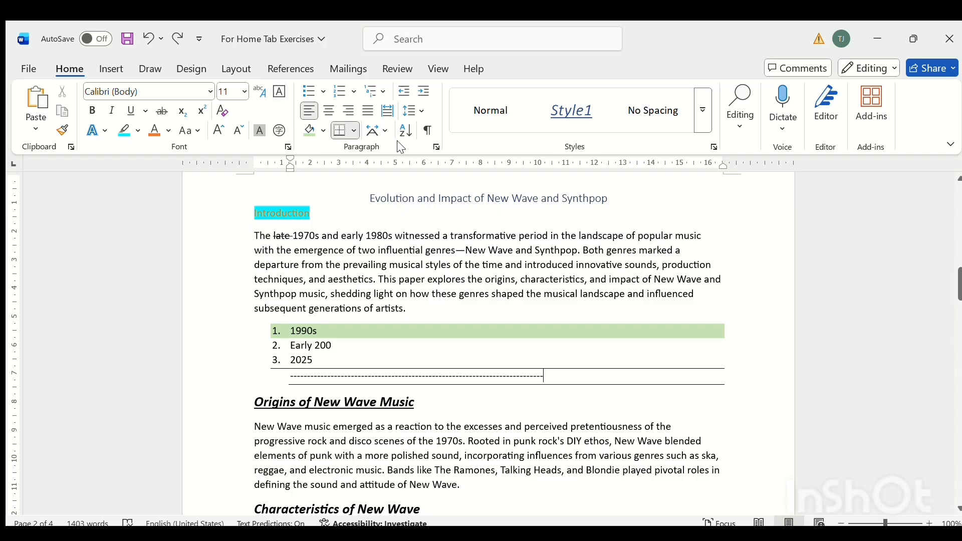
# Sort the three numbered list items below the Introduction paragraph in descending order.
pyautogui.click(292, 338)
pyautogui.moveTo(292, 338); pyautogui.dragTo(318, 361)
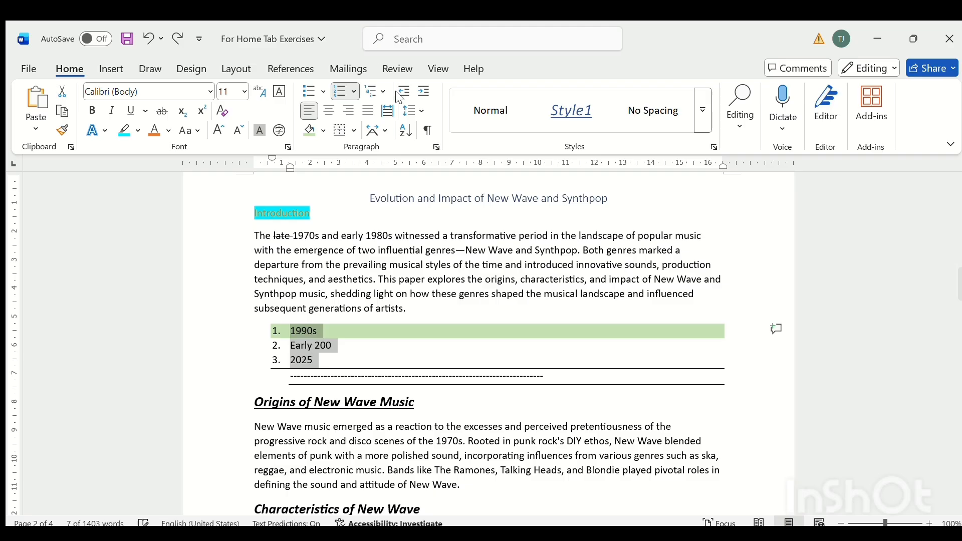
pyautogui.click(407, 129)
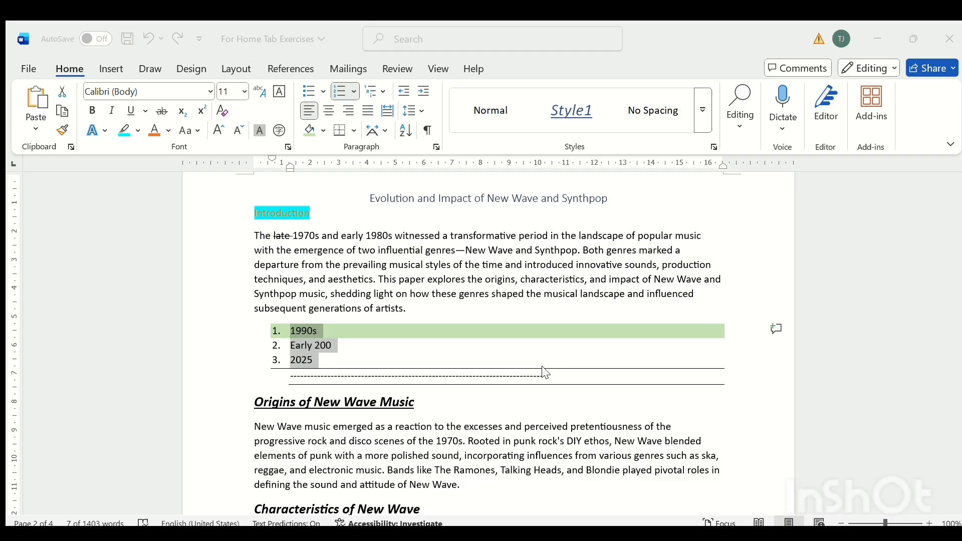
pyautogui.press('Return')
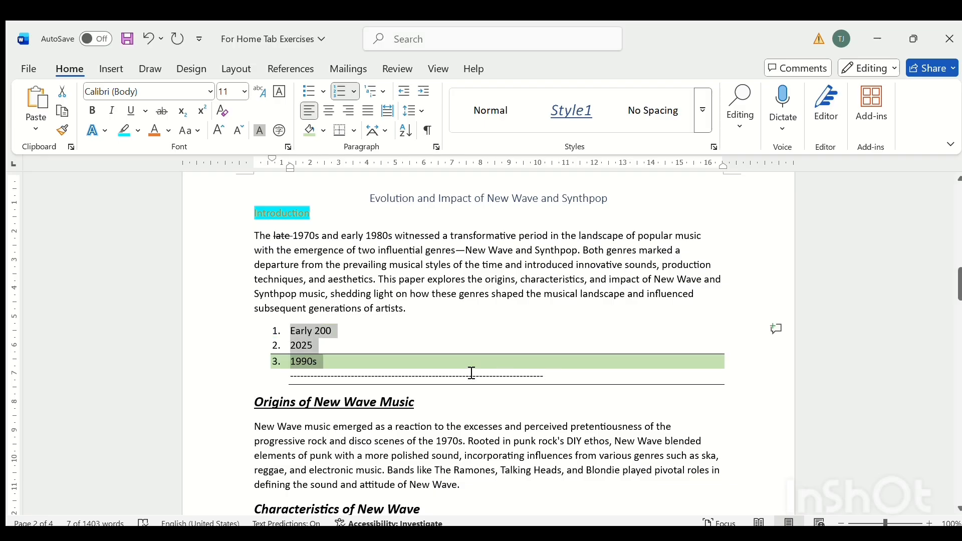
# Correct the first list item to "Early 2000".
pyautogui.click(348, 332)
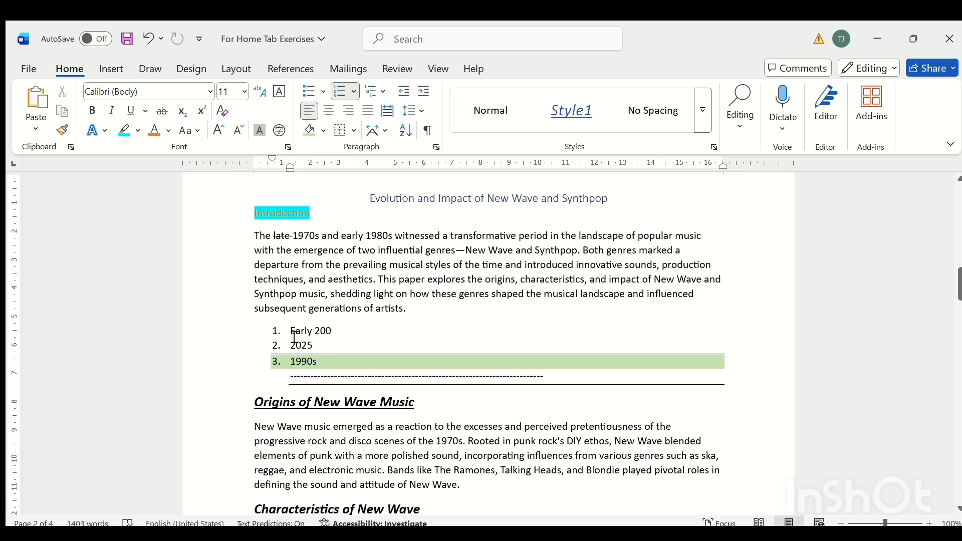
pyautogui.write('0')
pyautogui.click(287, 336)
pyautogui.hotkey('ctrl', 'z')
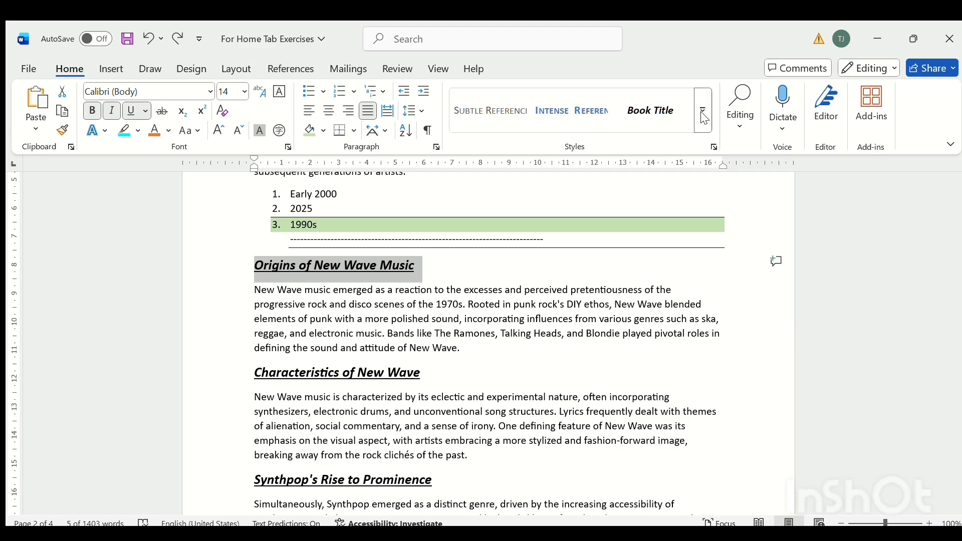
# Apply the Heading 2 style and the Intense Reference style to the heading "Origins of New Wave Music".
pyautogui.click(509, 129)
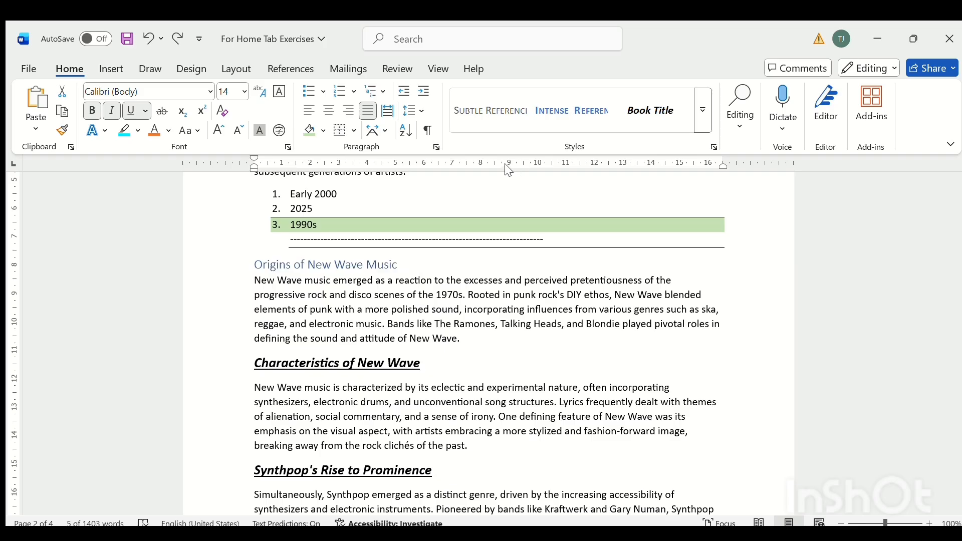
pyautogui.click(505, 164)
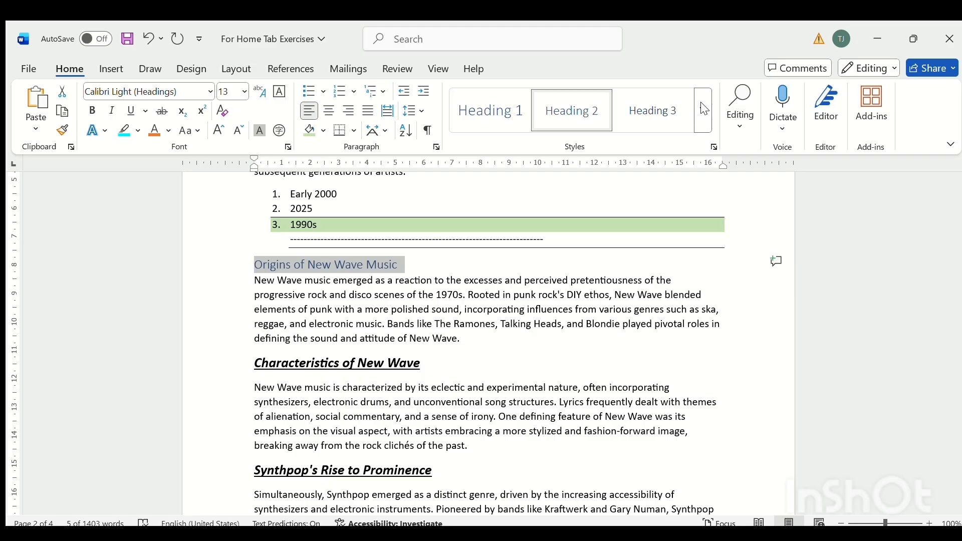
pyautogui.click(577, 107)
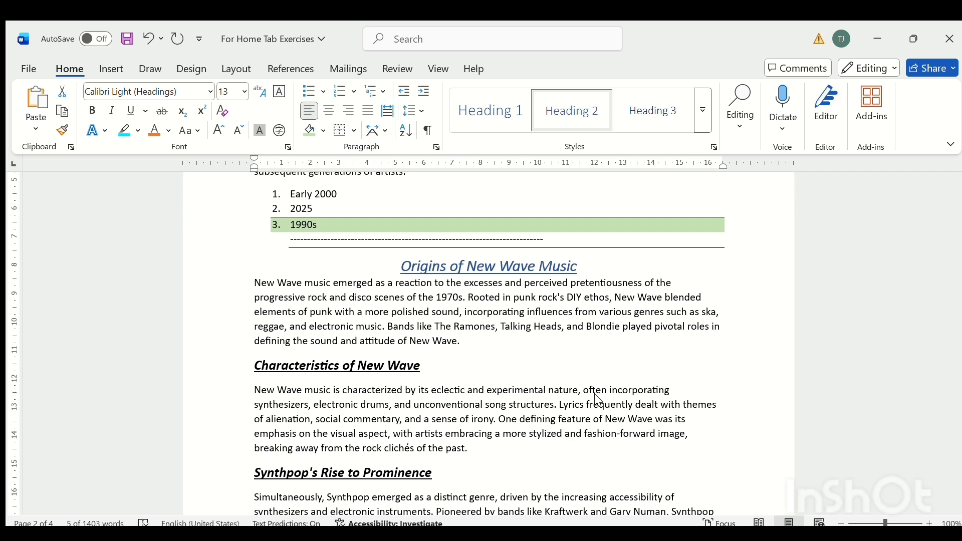
pyautogui.hotkey('ctrl', 'z')
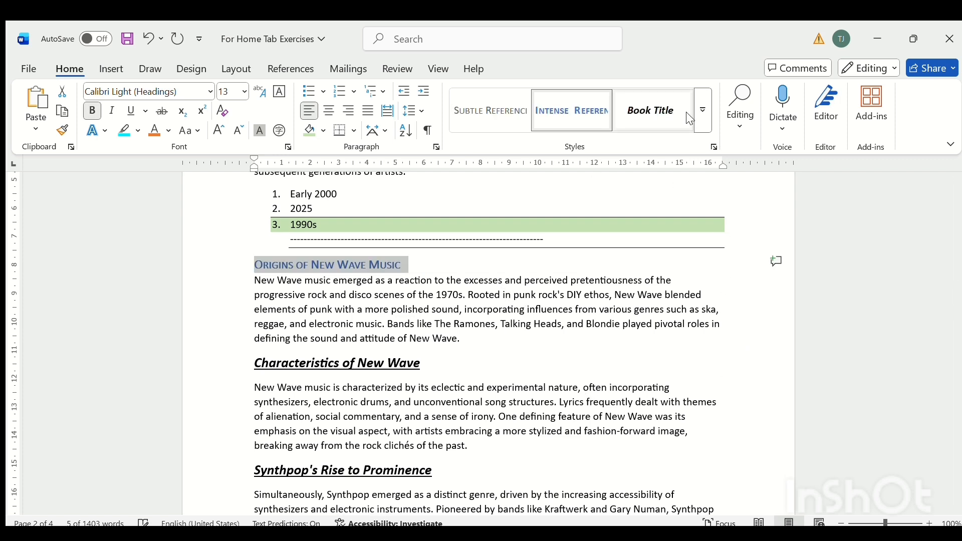
pyautogui.click(700, 117)
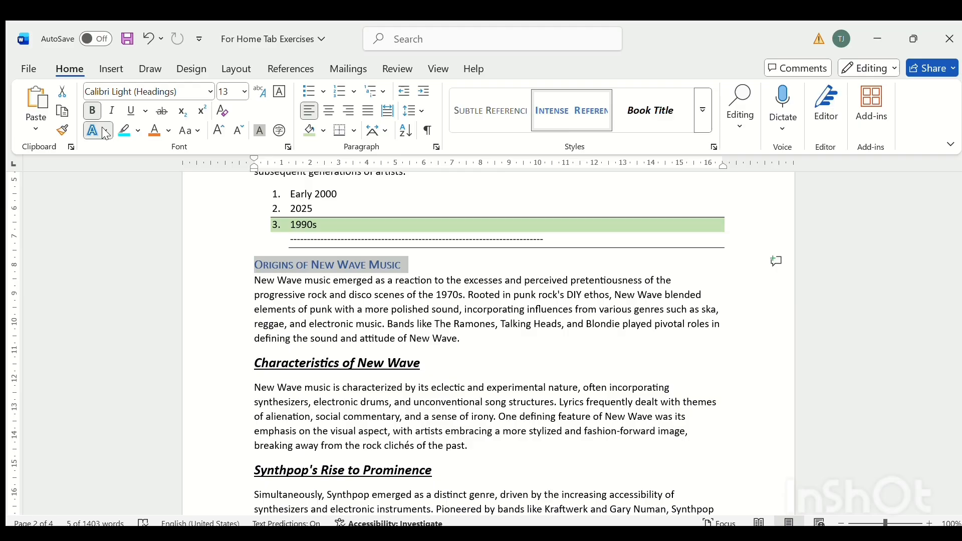
# Try a text effect without bold on the heading "Origins of New Wave Music", and undo both changes.
pyautogui.click(146, 192)
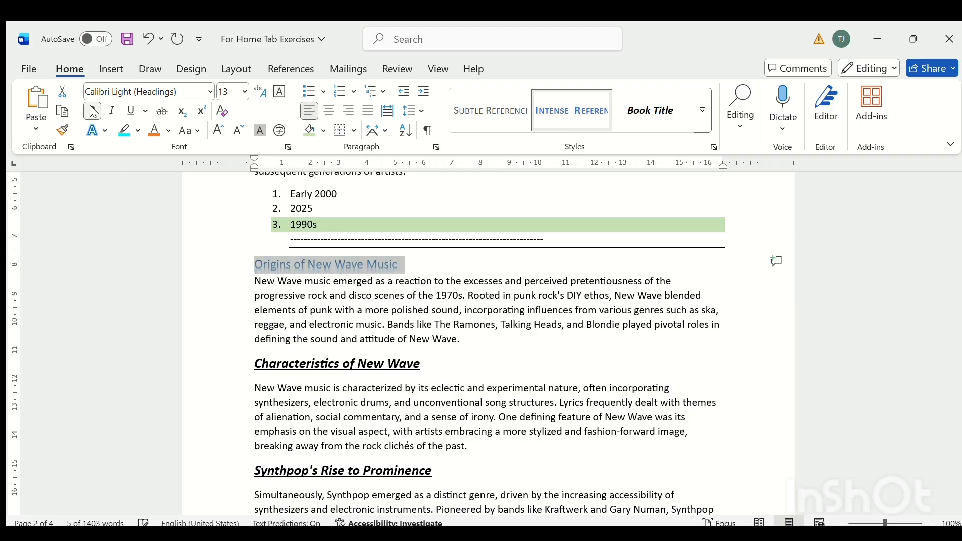
pyautogui.click(147, 39)
pyautogui.click(147, 39)
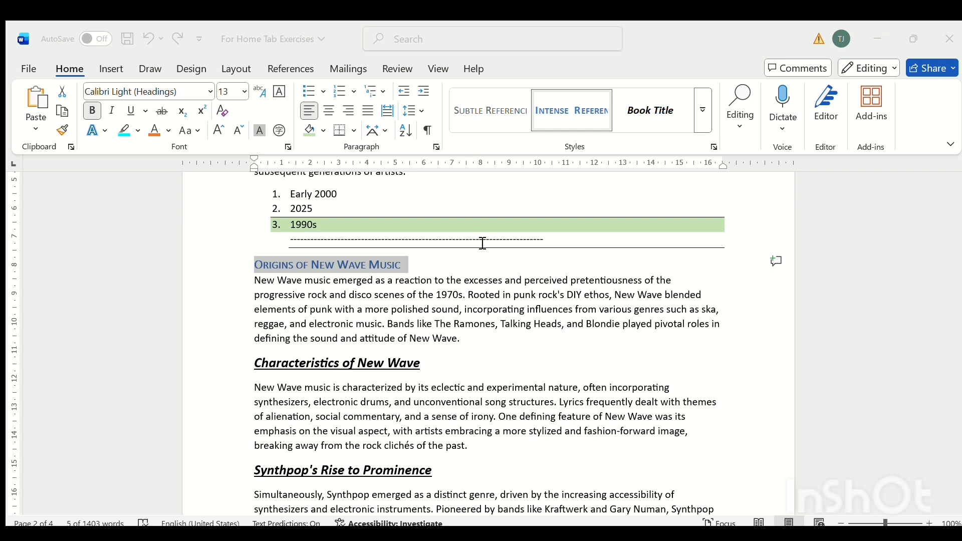
# Create a new style from the formatting of the heading "Origins of New Wave Music".
pyautogui.click(476, 317)
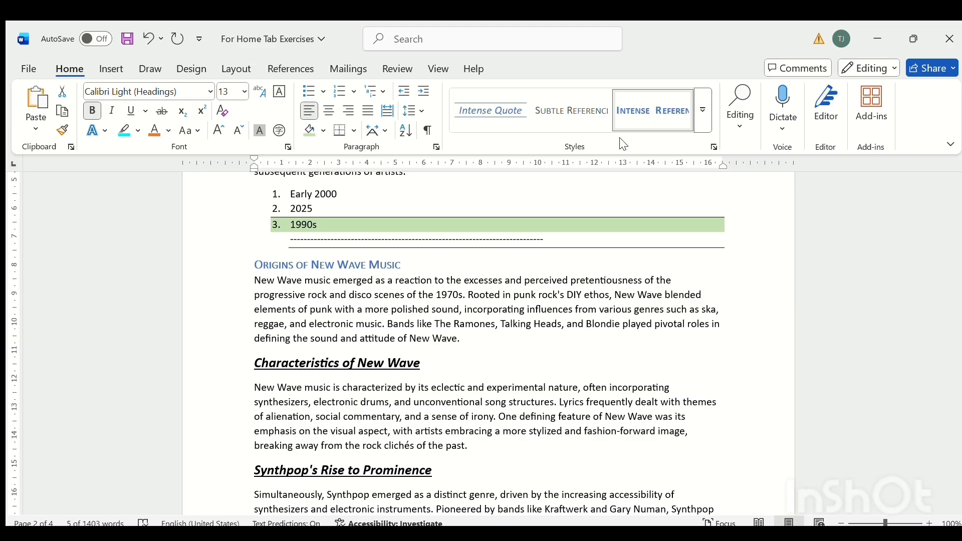
pyautogui.click(651, 118)
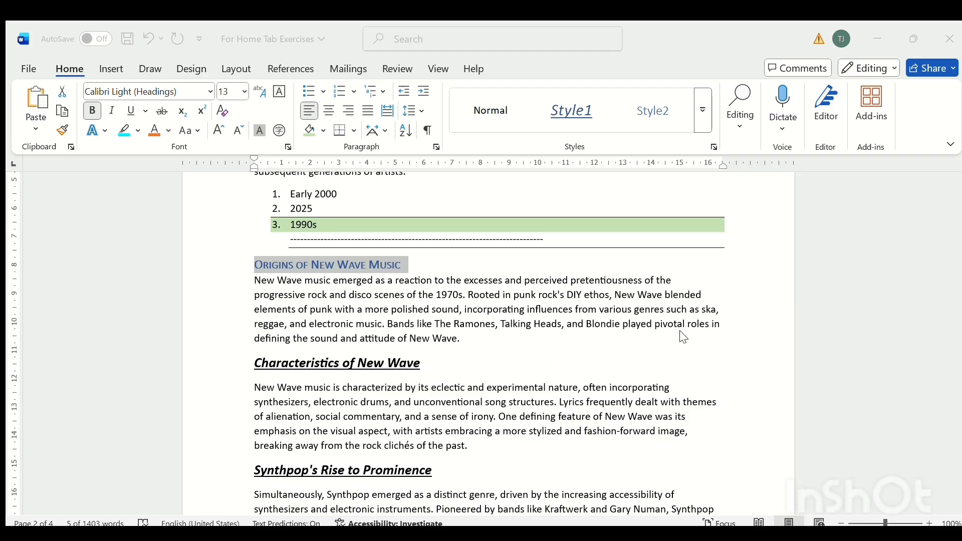
pyautogui.click(710, 207)
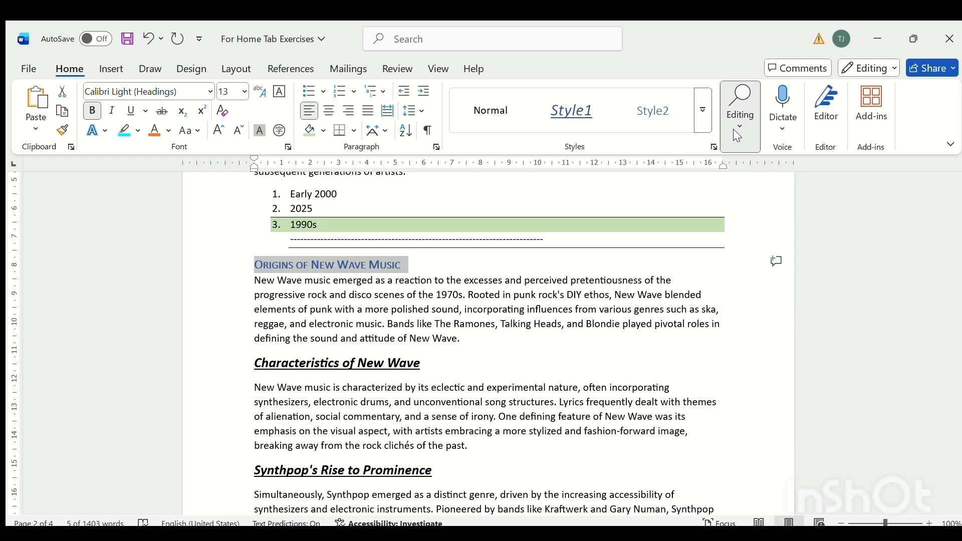
# Search the document for "Music" and visit the matches about the Western music scene and electronic music in Asia.
pyautogui.hotkey('ctrl', 'f')
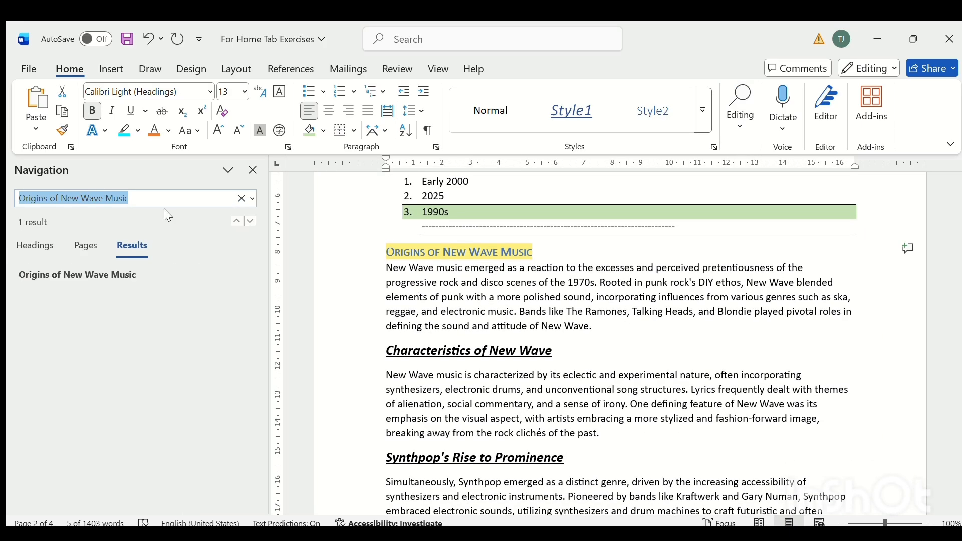
pyautogui.write('Music')
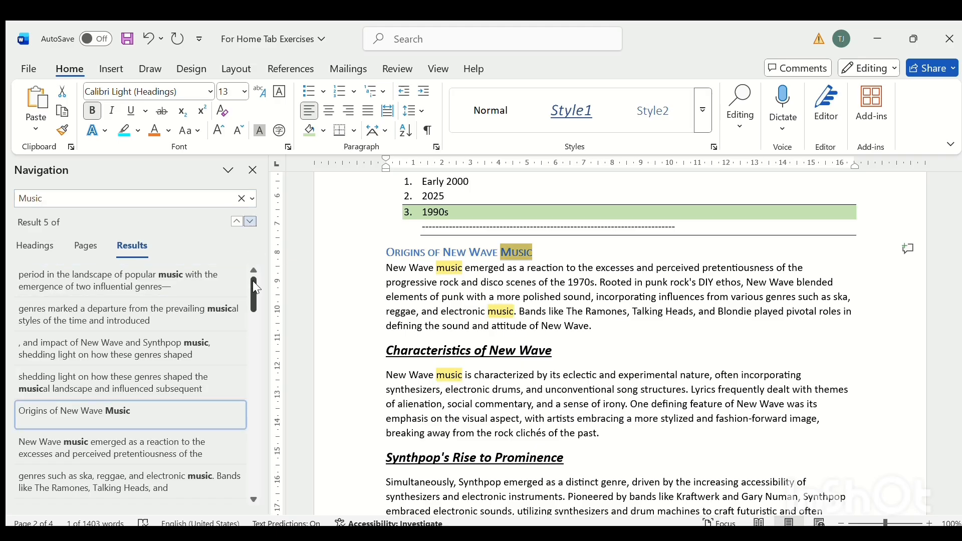
pyautogui.moveTo(253, 282); pyautogui.dragTo(266, 364)
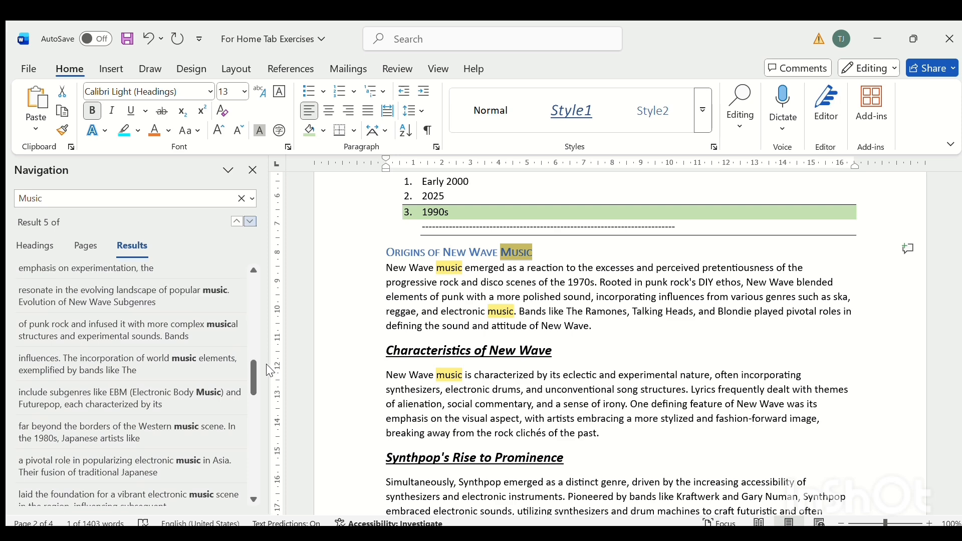
pyautogui.click(201, 431)
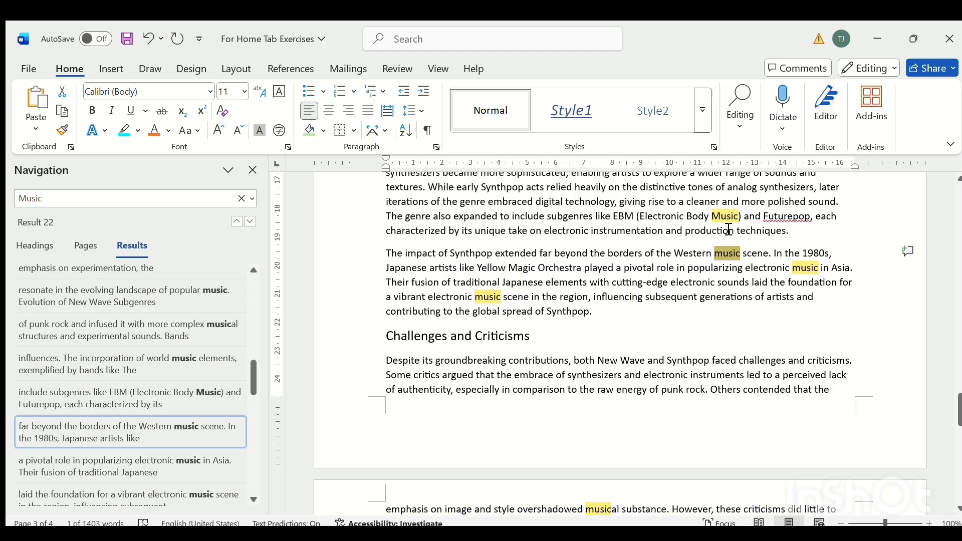
pyautogui.click(217, 389)
pyautogui.click(203, 419)
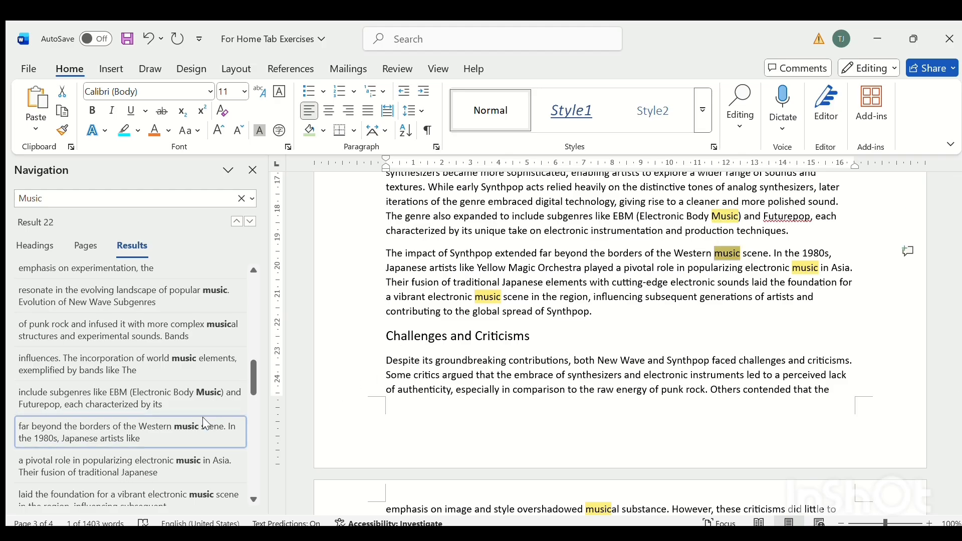
pyautogui.click(179, 471)
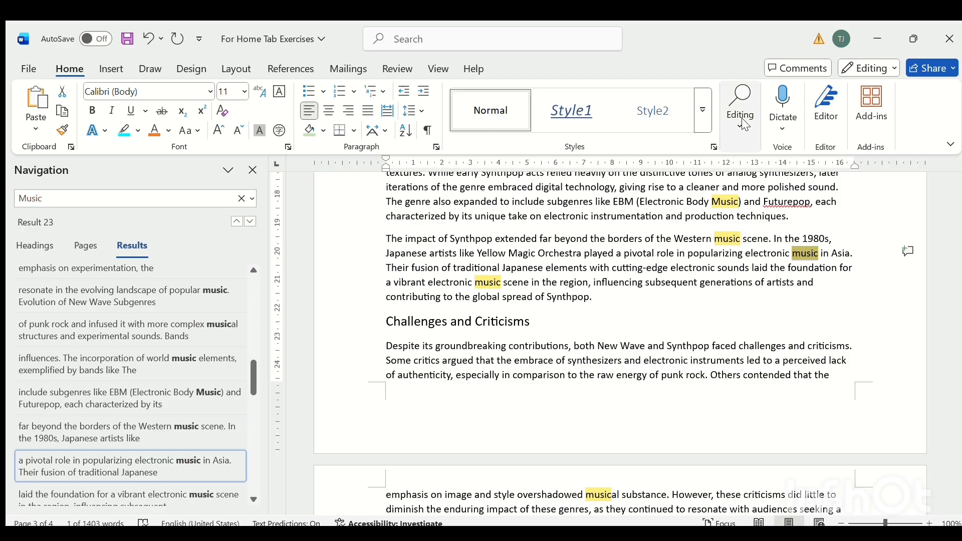
# Replace "music" with "genres" in the phrase "a vibrant electronic music scene".
pyautogui.click(743, 176)
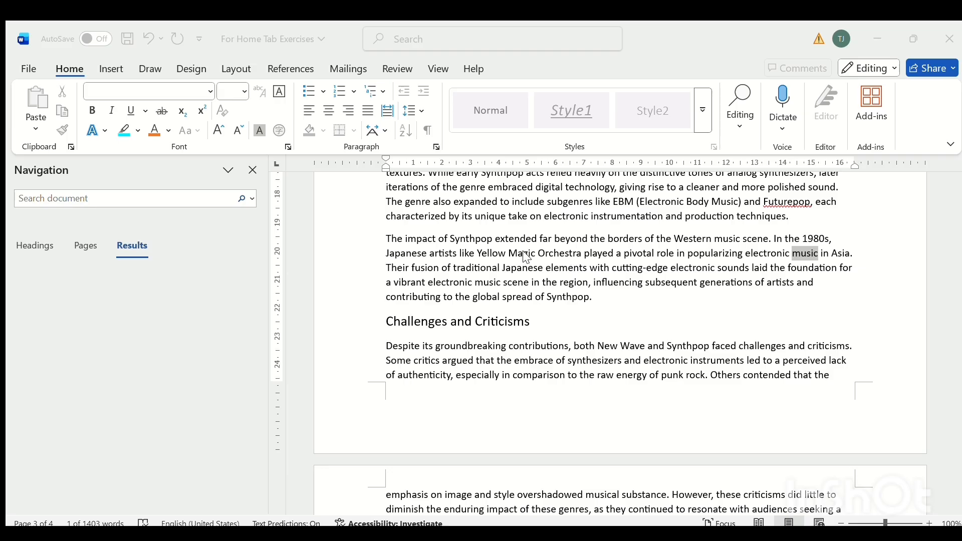
pyautogui.click(582, 256)
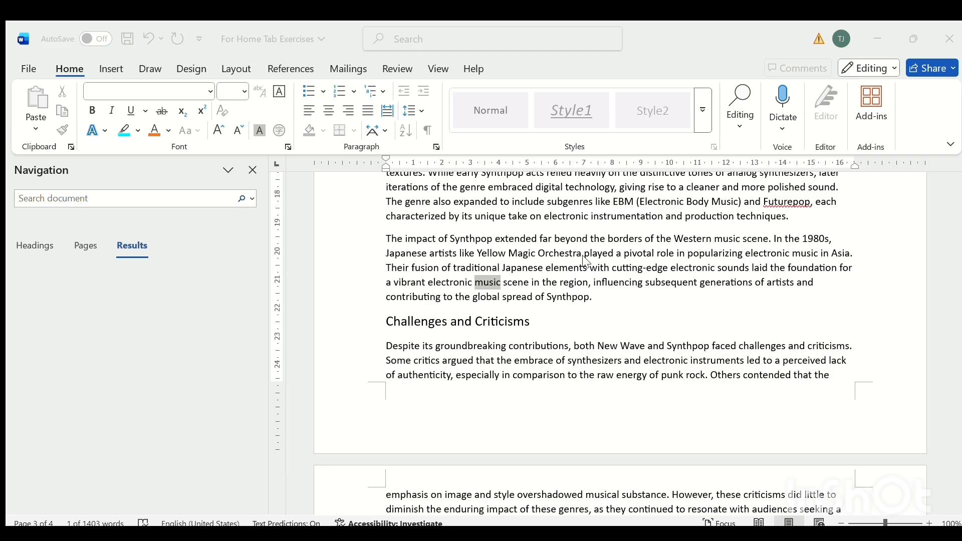
pyautogui.click(458, 244)
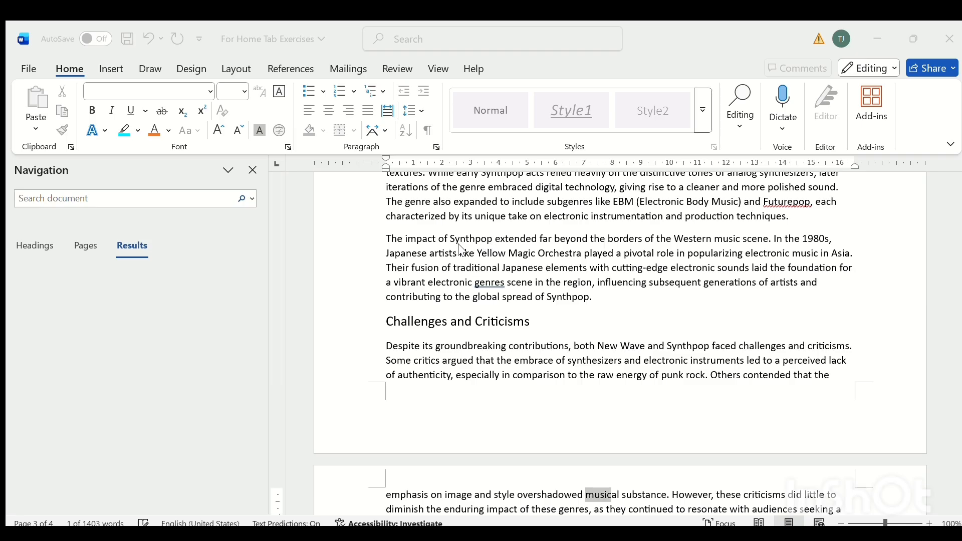
# Try replacing all remaining occurrences of "music" with "genres", and undo the replacement.
pyautogui.click(506, 241)
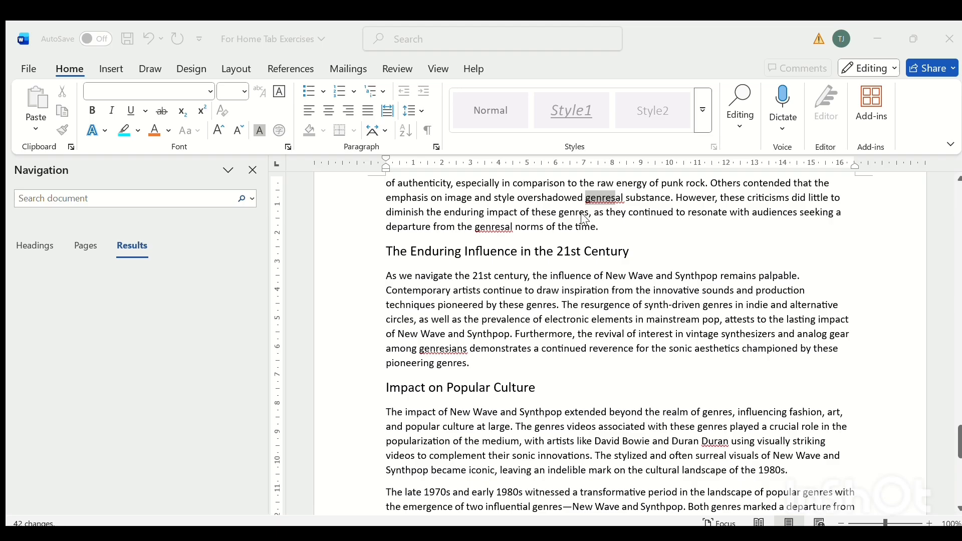
pyautogui.click(638, 232)
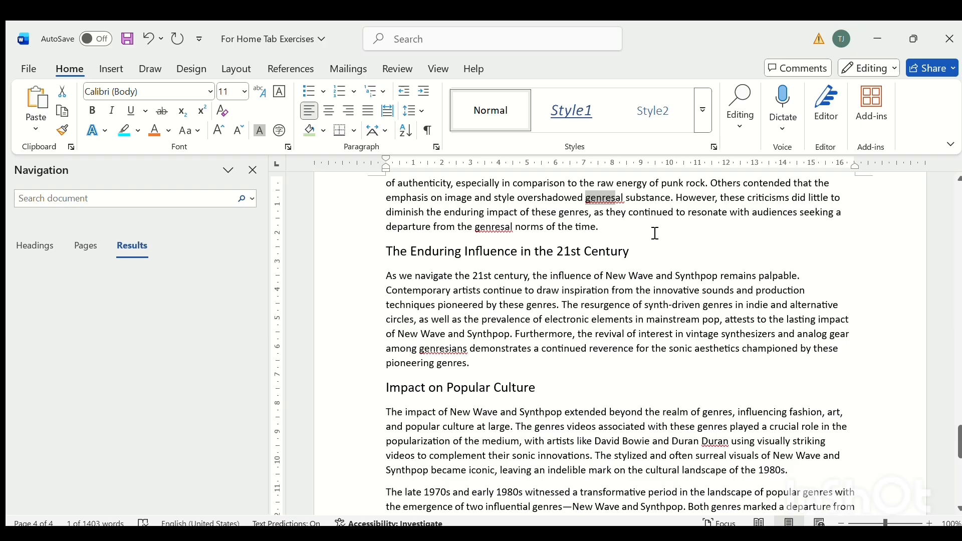
pyautogui.click(253, 170)
pyautogui.click(148, 38)
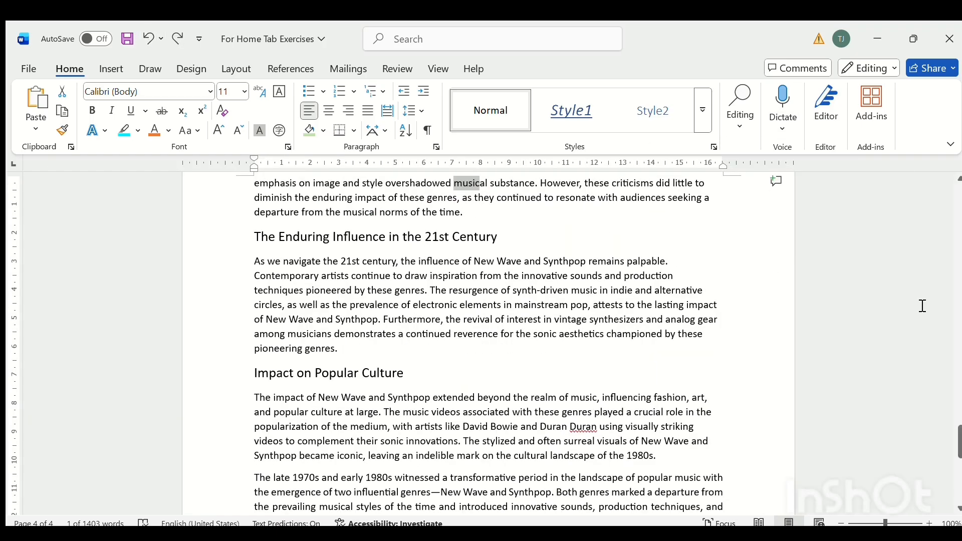
# Dictate a test sentence at the end of the paragraph ending "the global spread of Synthpop.".
pyautogui.moveTo(955, 438); pyautogui.dragTo(953, 433)
pyautogui.scroll(1, 958, 412)
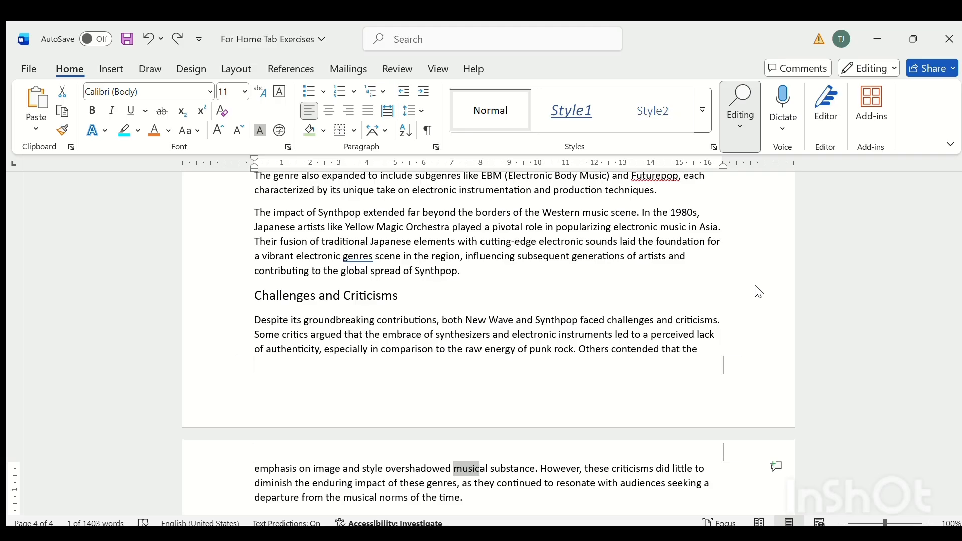
pyautogui.click(780, 137)
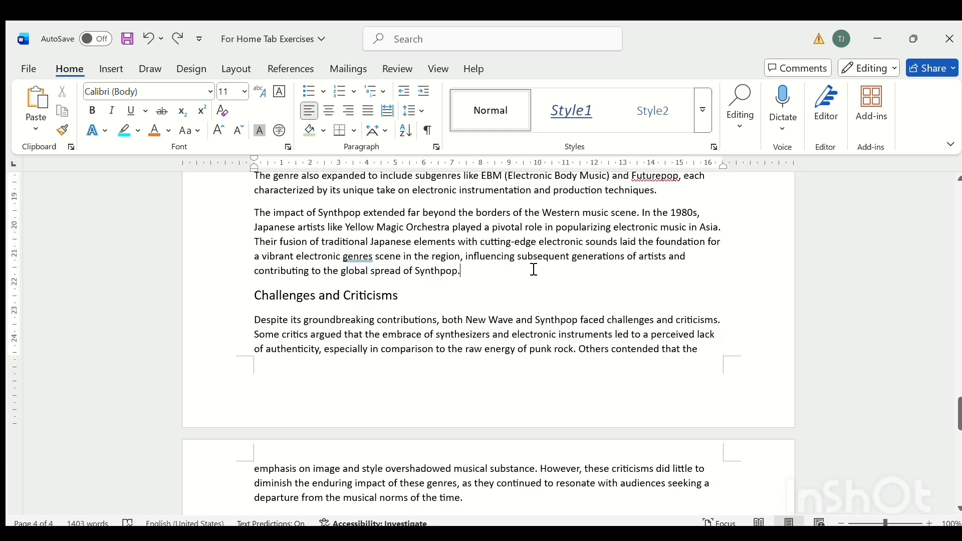
pyautogui.click(777, 125)
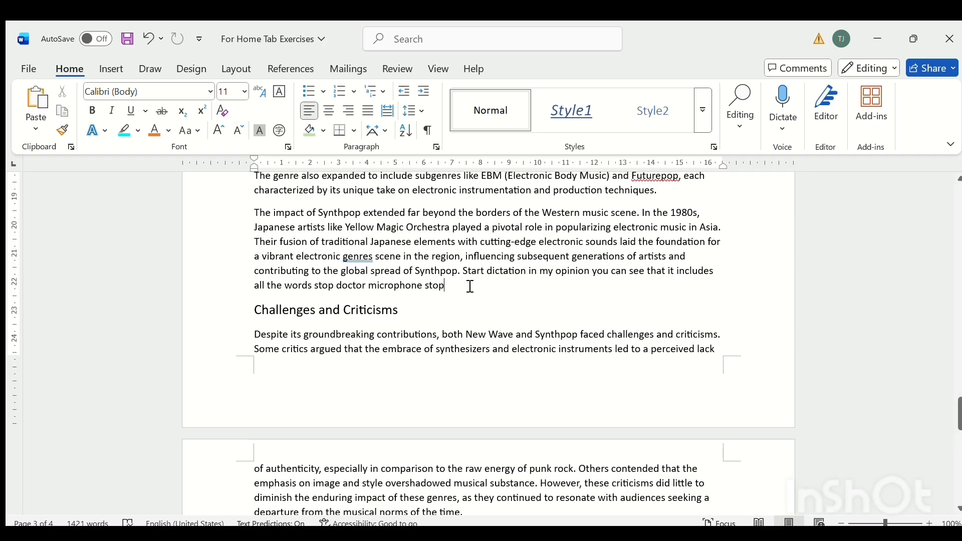
# Delete the dictated text after "the global spread of Synthpop." and close Transcribe.
pyautogui.keyDown('shift'); pyautogui.click(464, 273); pyautogui.keyUp('shift')
pyautogui.press('BackSpace')
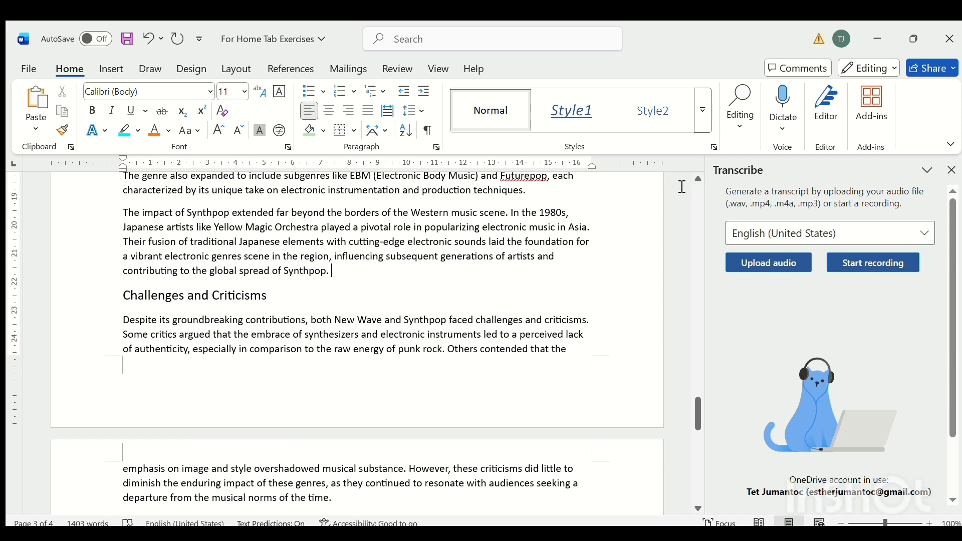
pyautogui.click(954, 171)
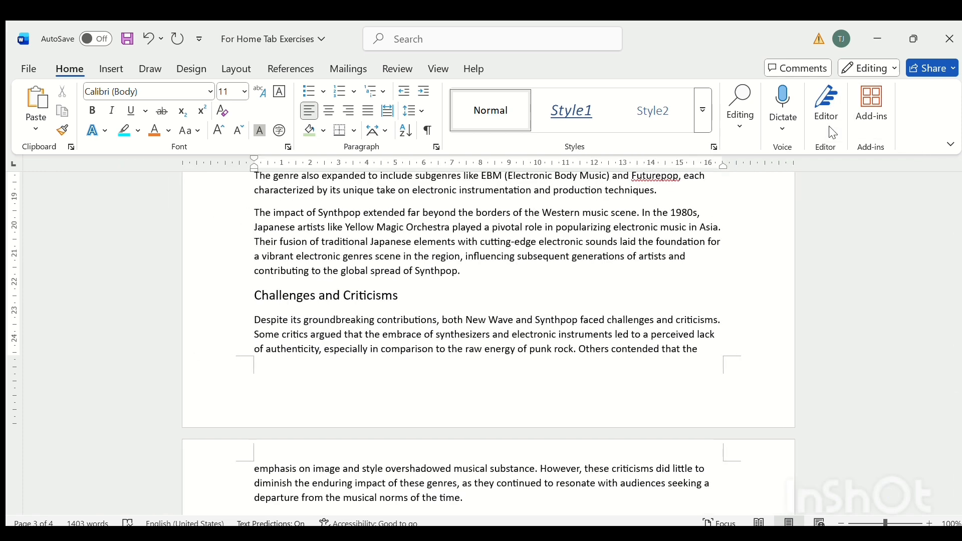
# Check the document with Editor, trying the casual writing setting and choosing professional writing.
pyautogui.click(822, 129)
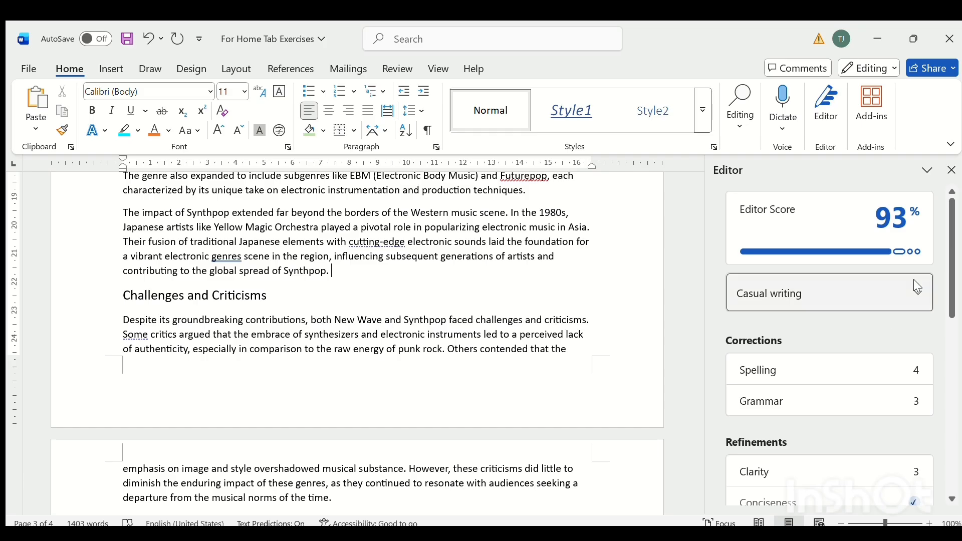
pyautogui.click(914, 279)
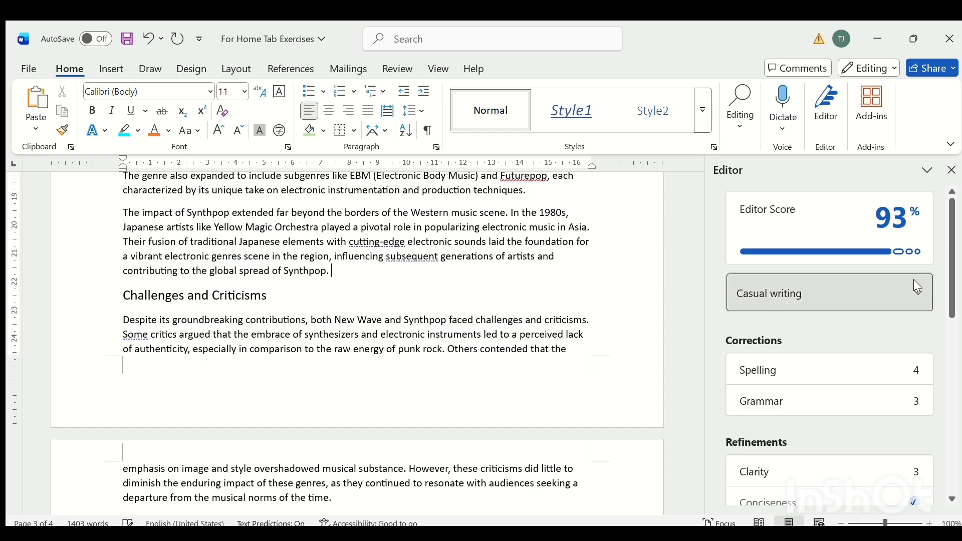
pyautogui.click(851, 342)
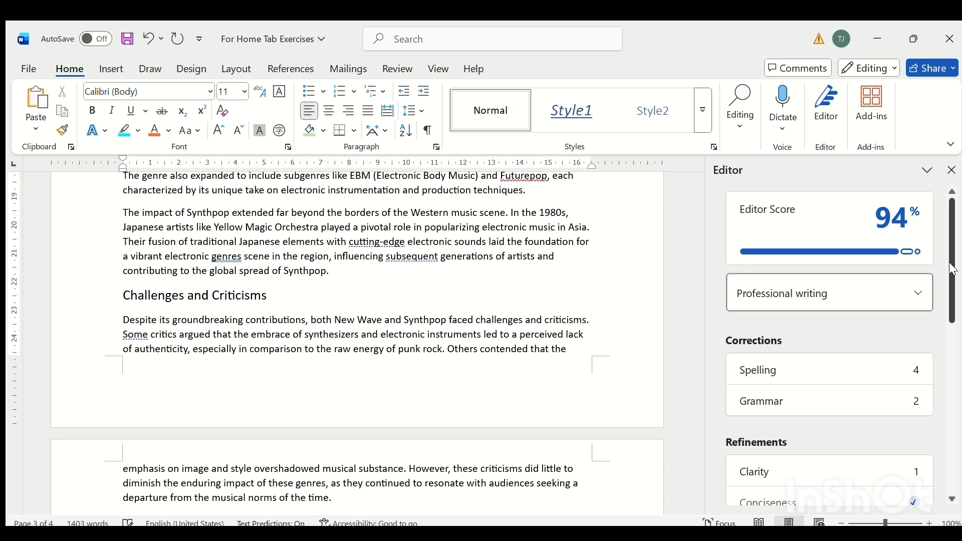
# Review Editor's spelling suggestions for the repeated "Duran" and for "Futurepop" without accepting any, and return to the Editor overview.
pyautogui.moveTo(951, 267)
pyautogui.mouseDown()
pyautogui.moveTo(951, 311)
pyautogui.moveTo(951, 279)
pyautogui.moveTo(938, 263)
pyautogui.moveTo(948, 257)
pyautogui.mouseUp()
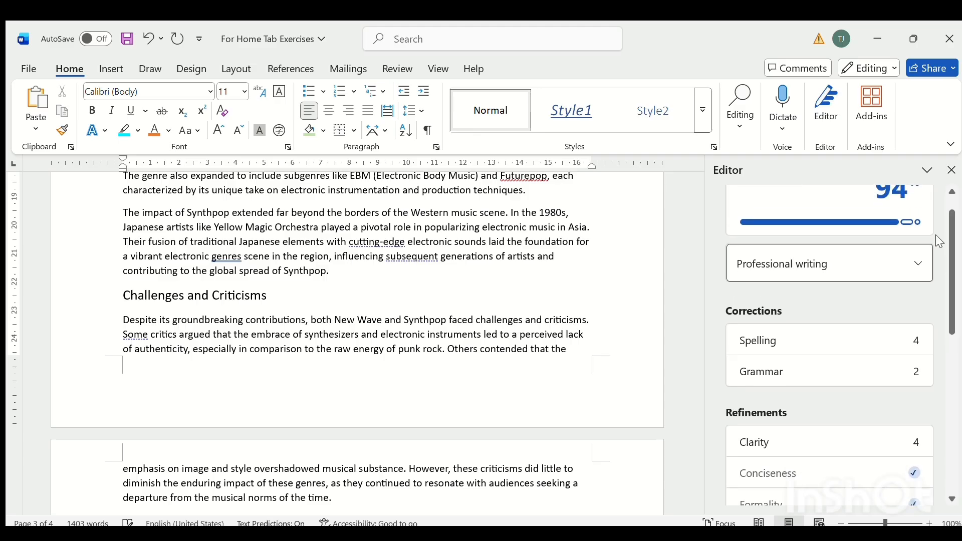
pyautogui.click(790, 334)
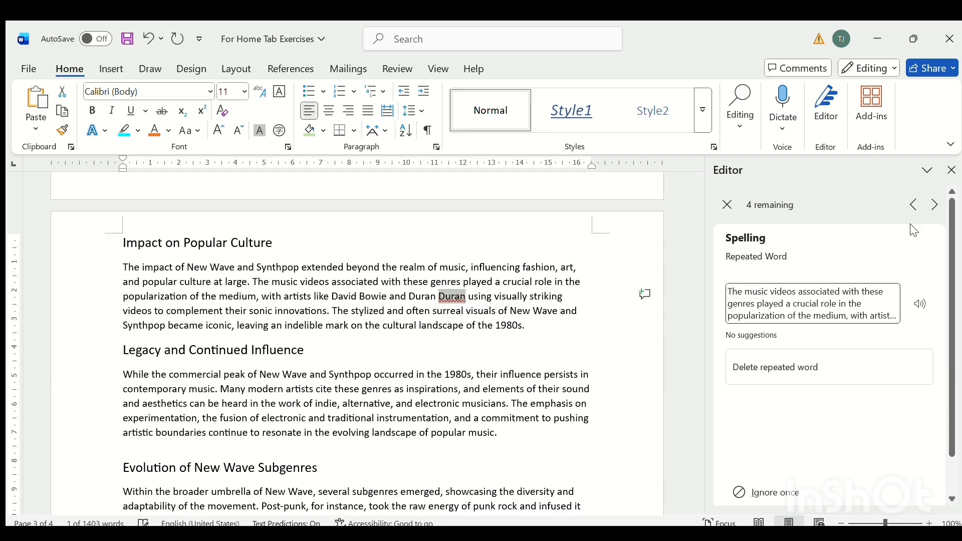
pyautogui.click(934, 204)
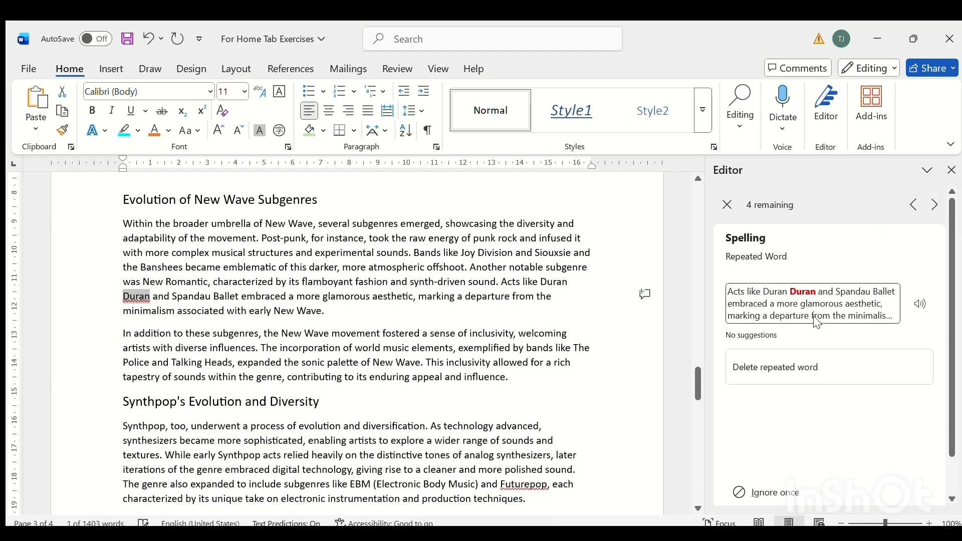
pyautogui.click(933, 204)
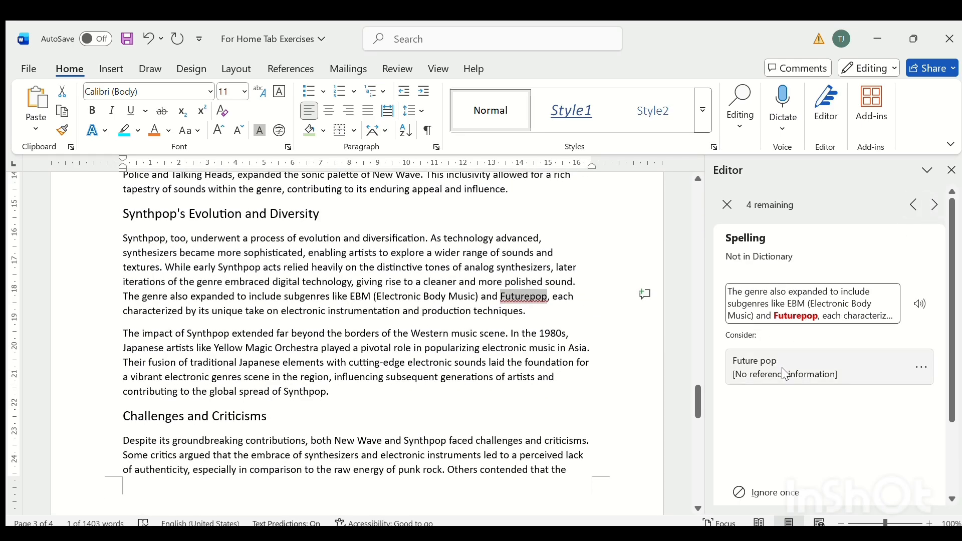
pyautogui.click(935, 204)
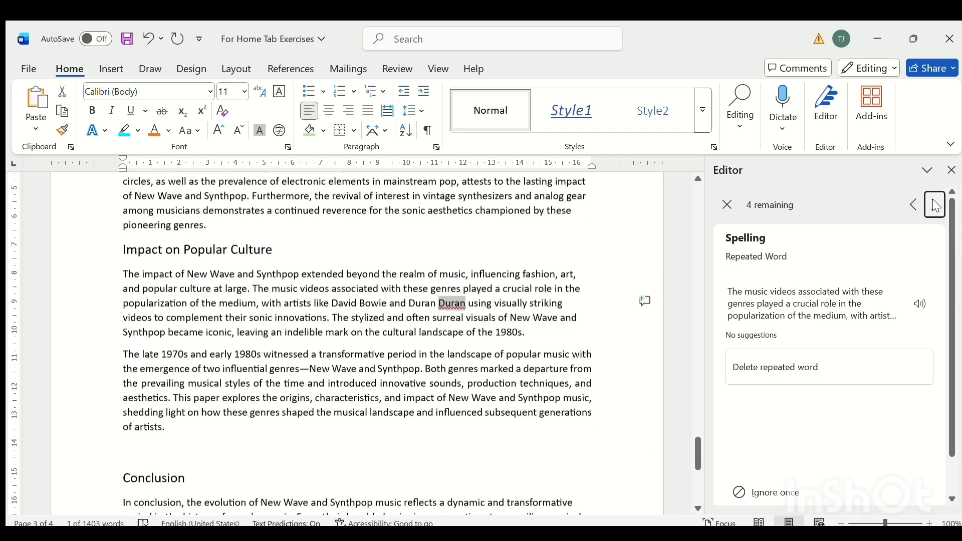
pyautogui.click(721, 206)
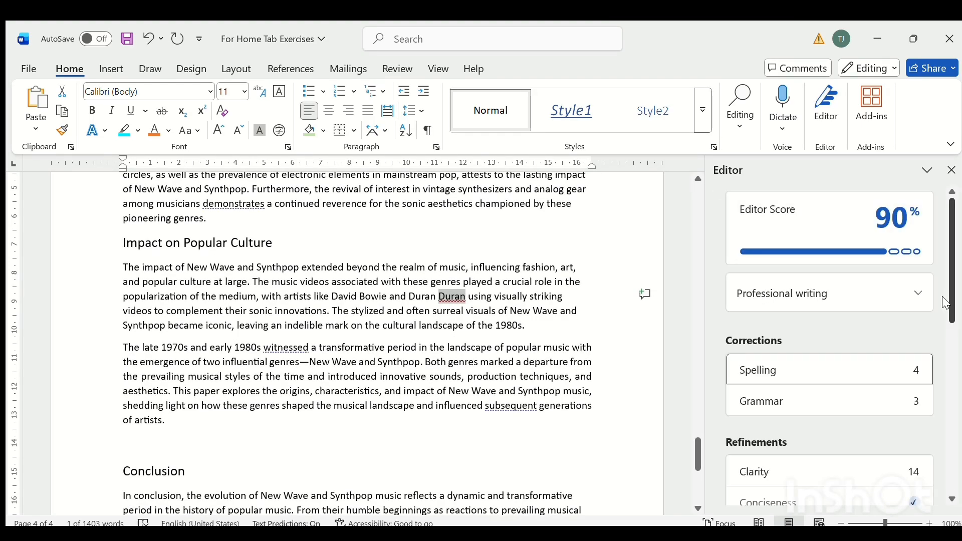
# Review Editor's grammar suggestions and replace "pop music forefront" with "forefront of pop music" in the Synthpop's Rise to Prominence paragraph.
pyautogui.scroll(-2, 944, 303)
pyautogui.click(901, 335)
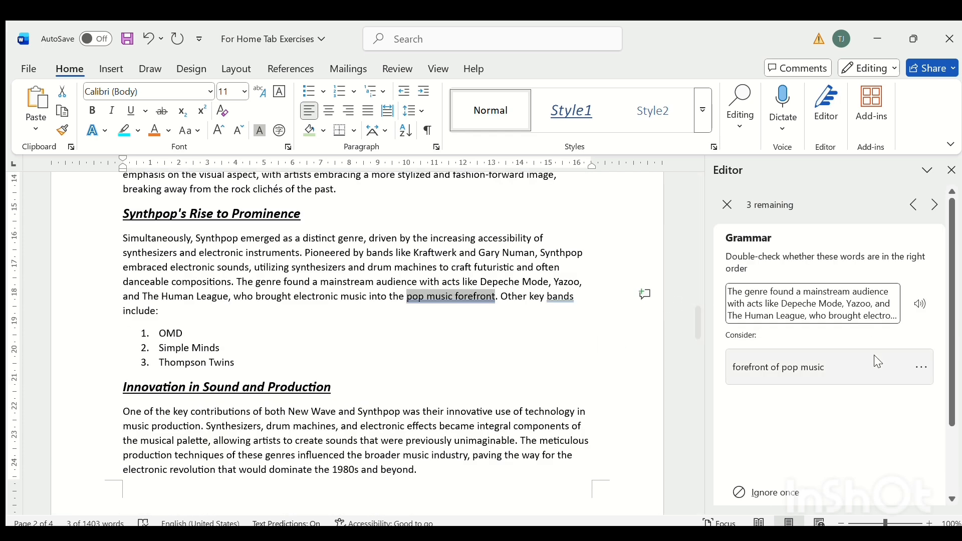
pyautogui.click(934, 205)
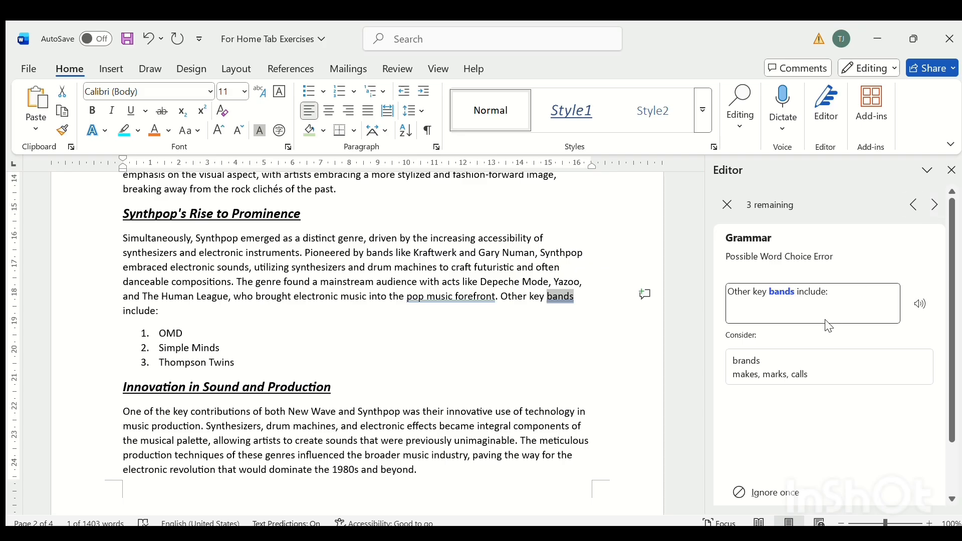
pyautogui.click(914, 205)
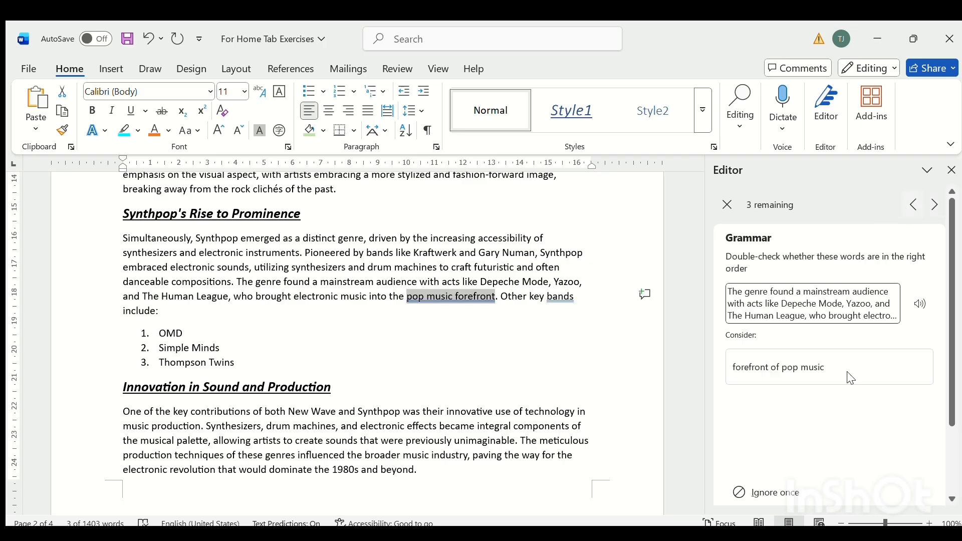
pyautogui.click(811, 365)
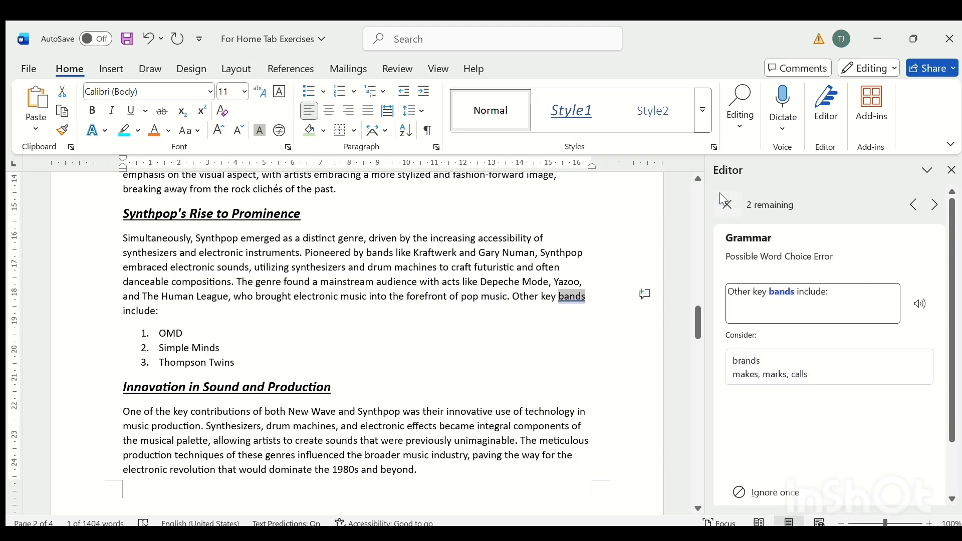
pyautogui.click(726, 204)
# Delete the repeated word "Duran" in the Impact on Popular Culture paragraph using Editor's spelling correction.
pyautogui.click(757, 366)
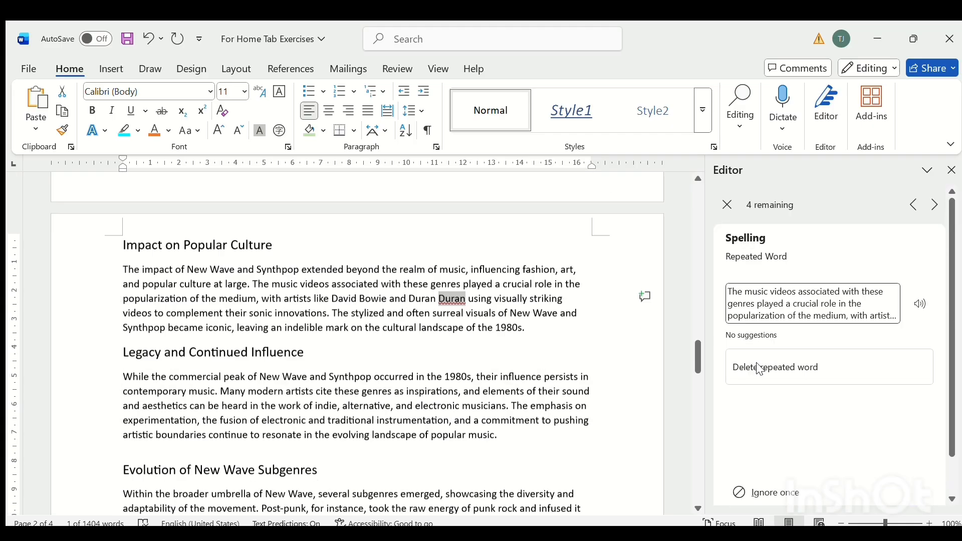
pyautogui.click(776, 374)
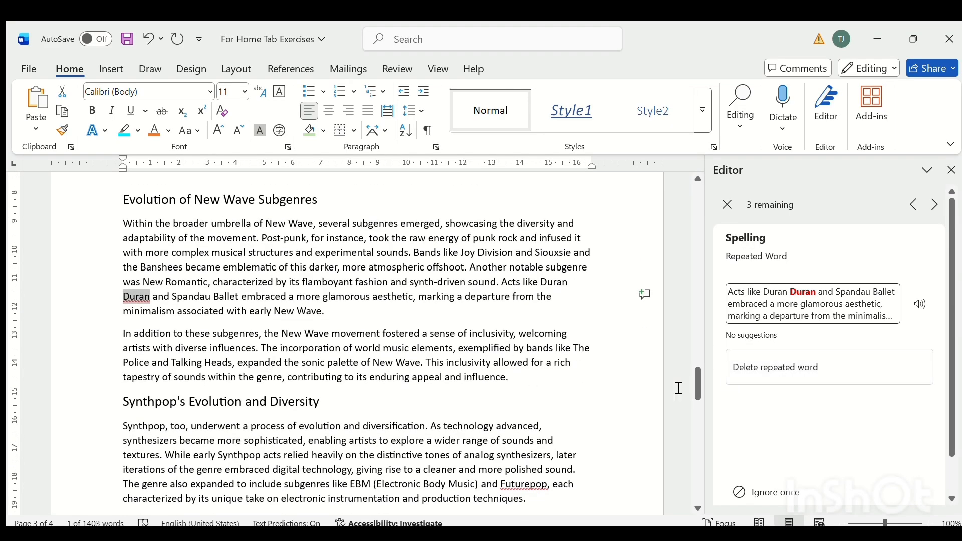
pyautogui.scroll(3, 695, 378)
pyautogui.moveTo(696, 367); pyautogui.dragTo(696, 354)
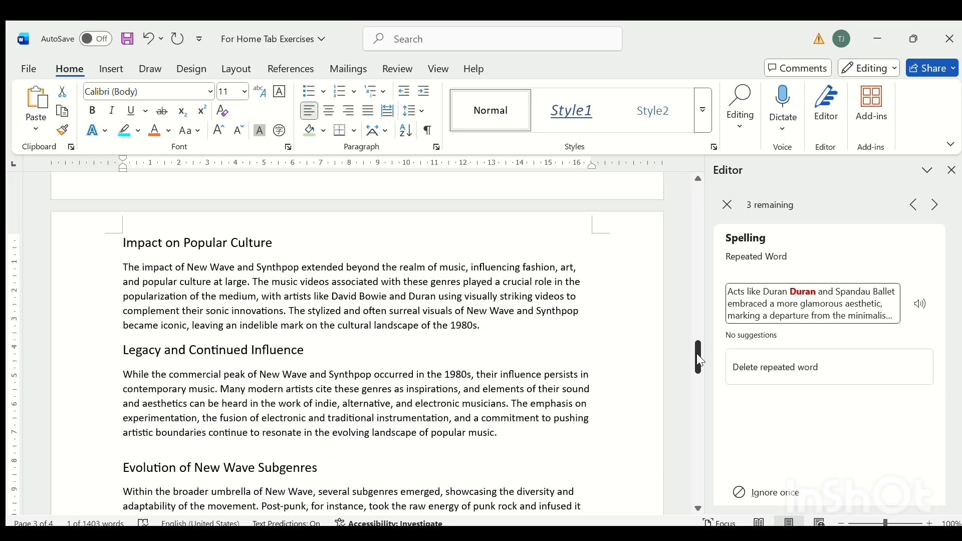
pyautogui.click(435, 303)
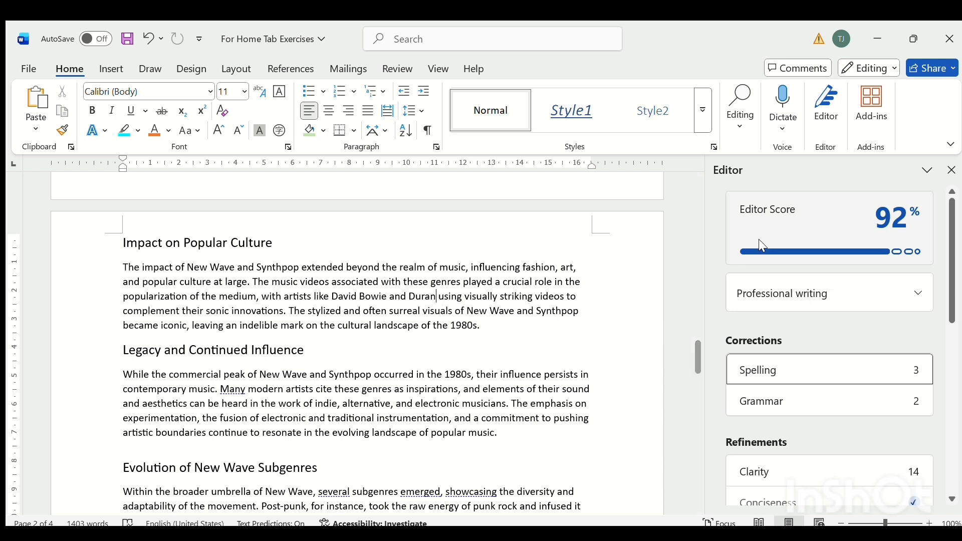
# Look over Editor's refinements, similarity check and insights sections, and close Editor.
pyautogui.scroll(-1, 950, 265)
pyautogui.moveTo(950, 265); pyautogui.dragTo(957, 336)
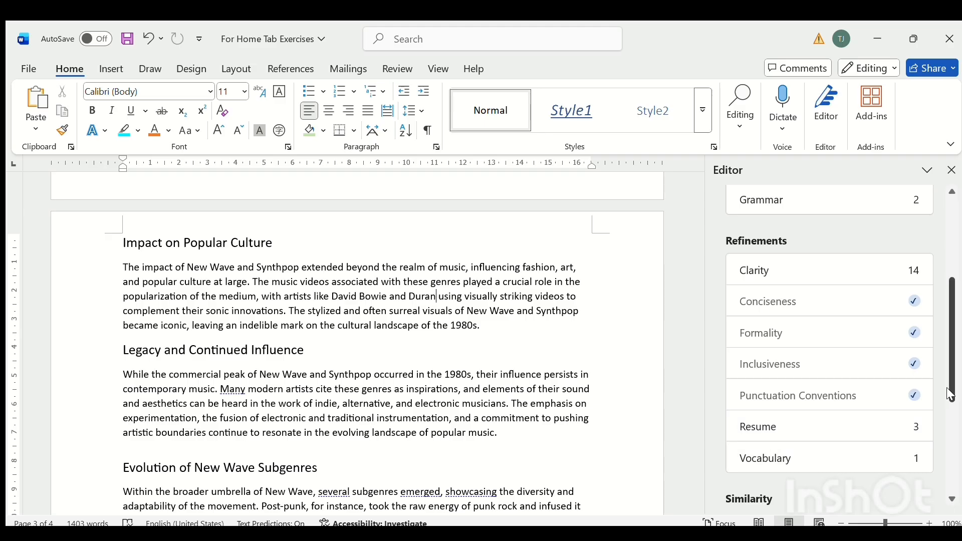
pyautogui.moveTo(948, 390); pyautogui.dragTo(951, 457)
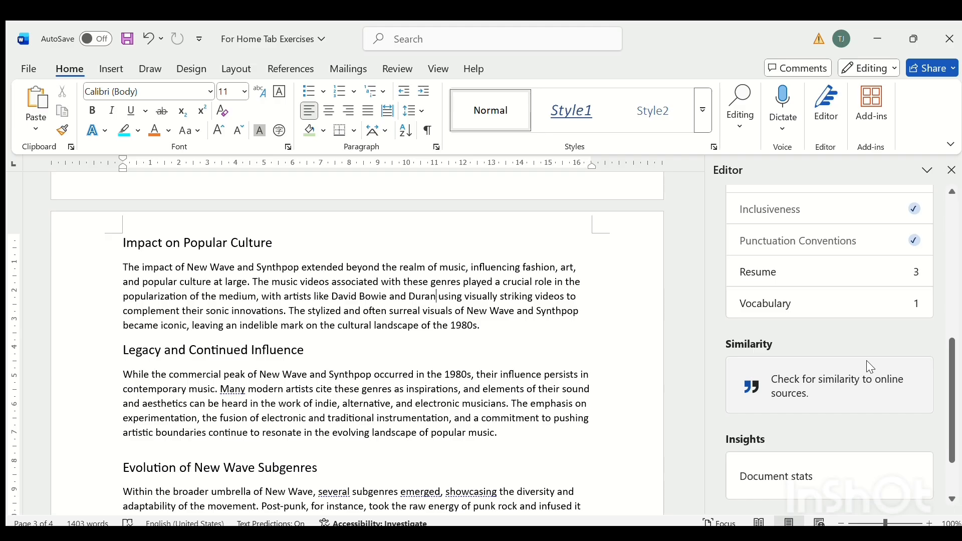
pyautogui.moveTo(948, 410); pyautogui.dragTo(947, 455)
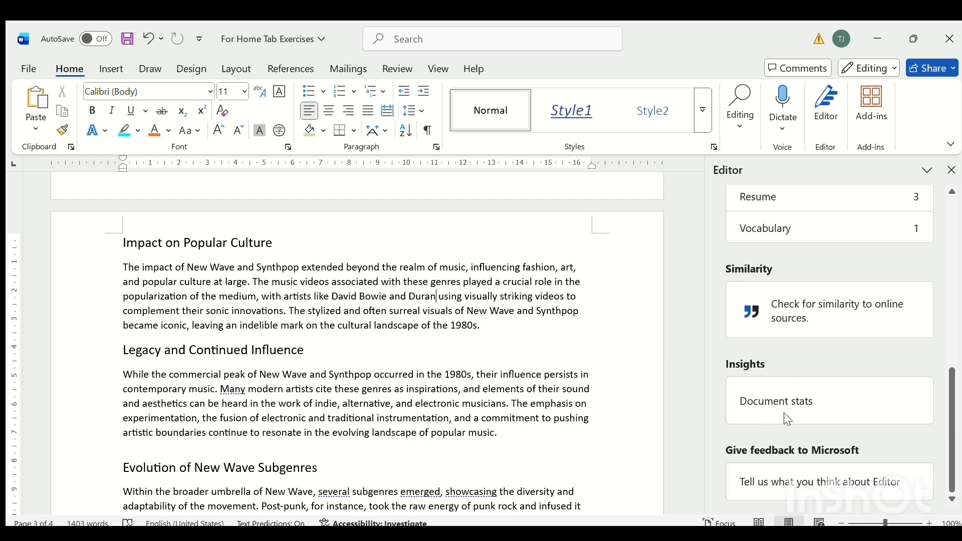
pyautogui.click(953, 170)
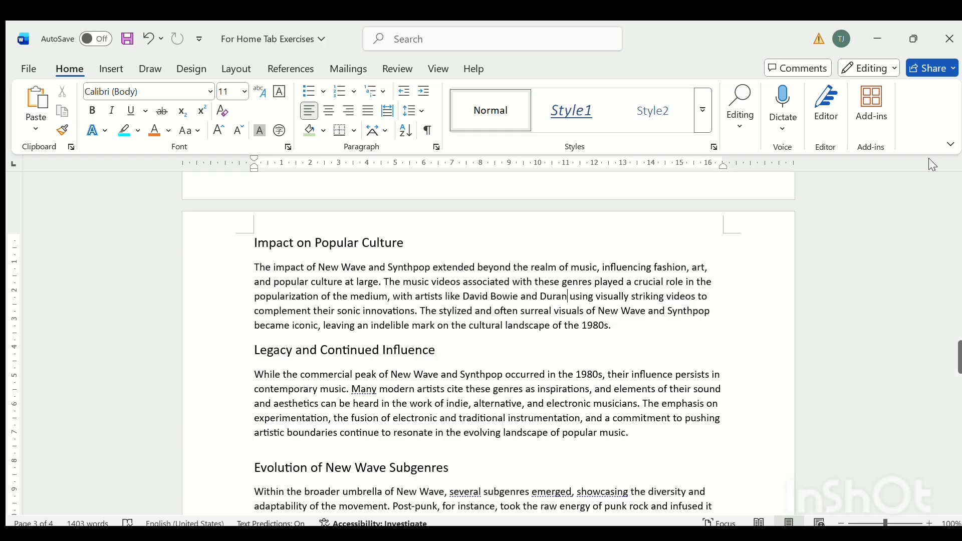
# Open Add-ins to look at what is available, and dismiss it without adding anything.
pyautogui.click(873, 119)
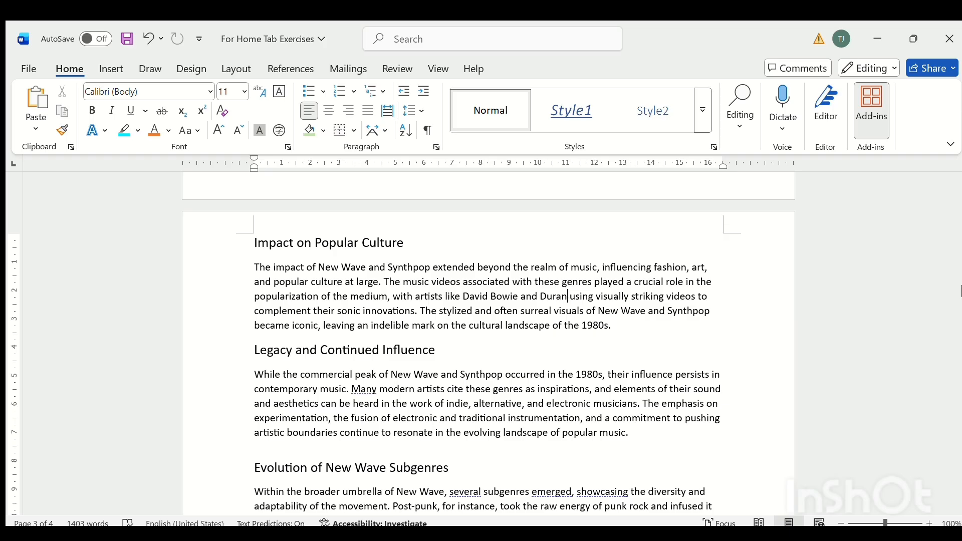
pyautogui.click(961, 291)
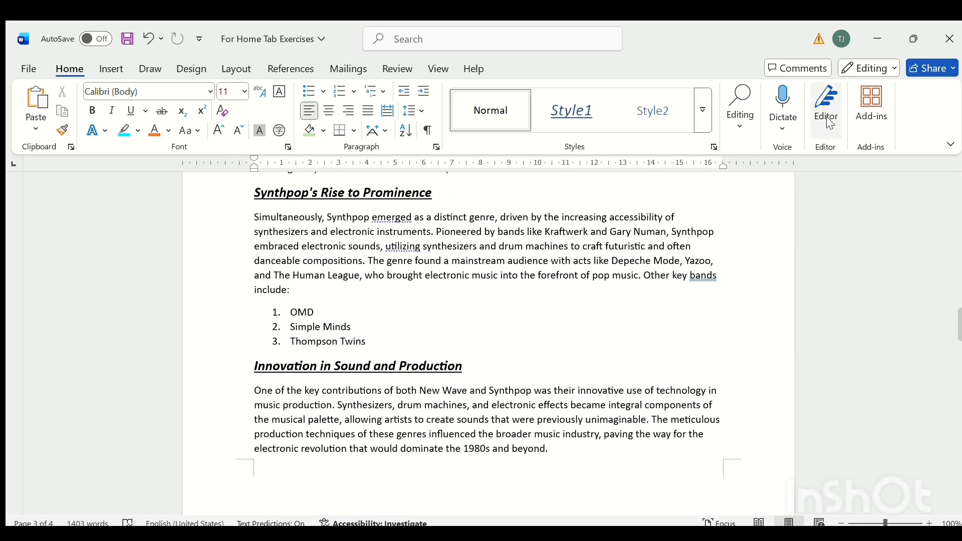
pyautogui.click(873, 119)
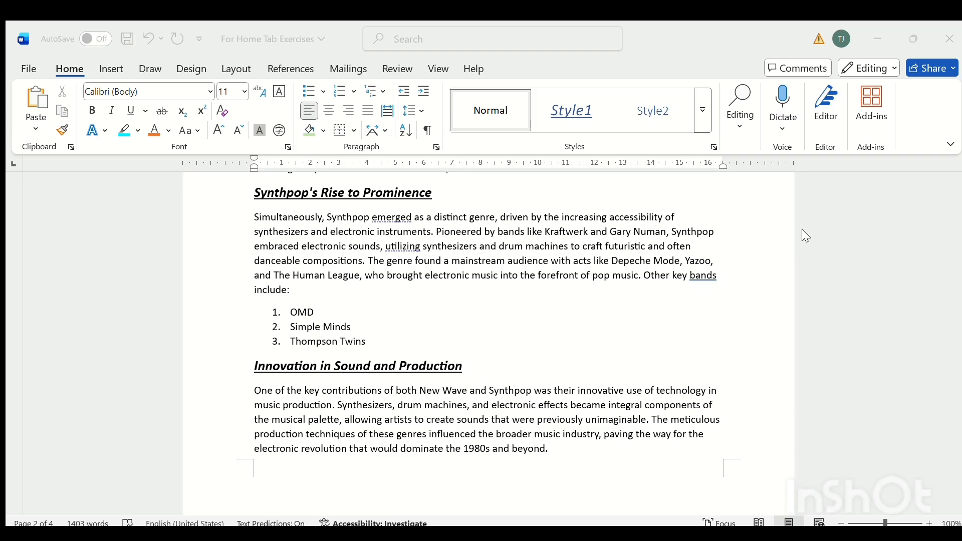
pyautogui.click(641, 333)
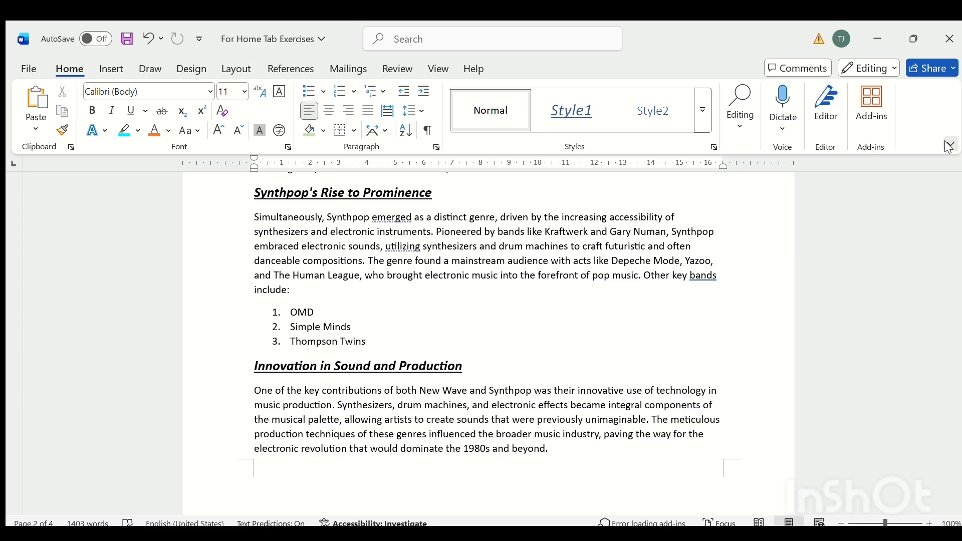
# Try the full-screen and tabs-only ribbon display modes, and restore the permanently shown ribbon.
pyautogui.click(903, 178)
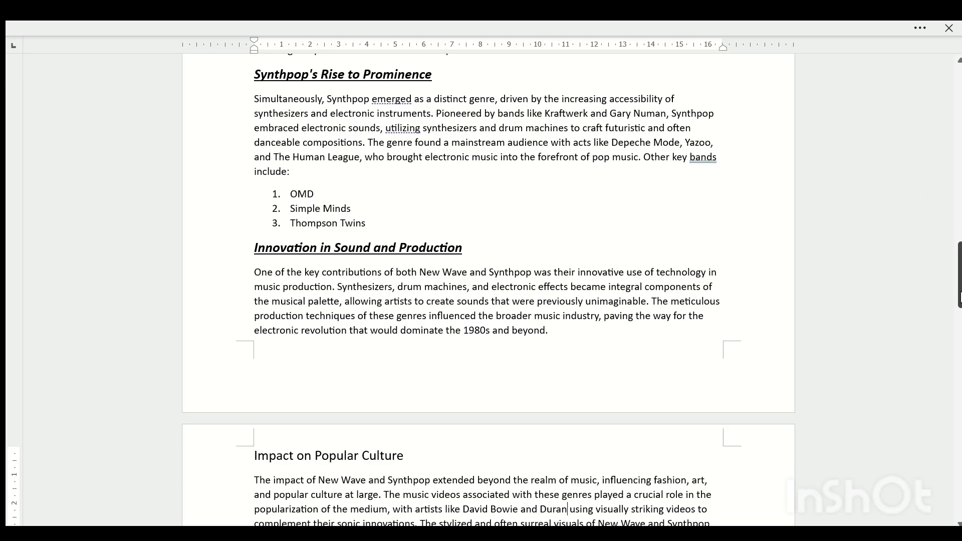
pyautogui.moveTo(957, 291); pyautogui.dragTo(959, 260)
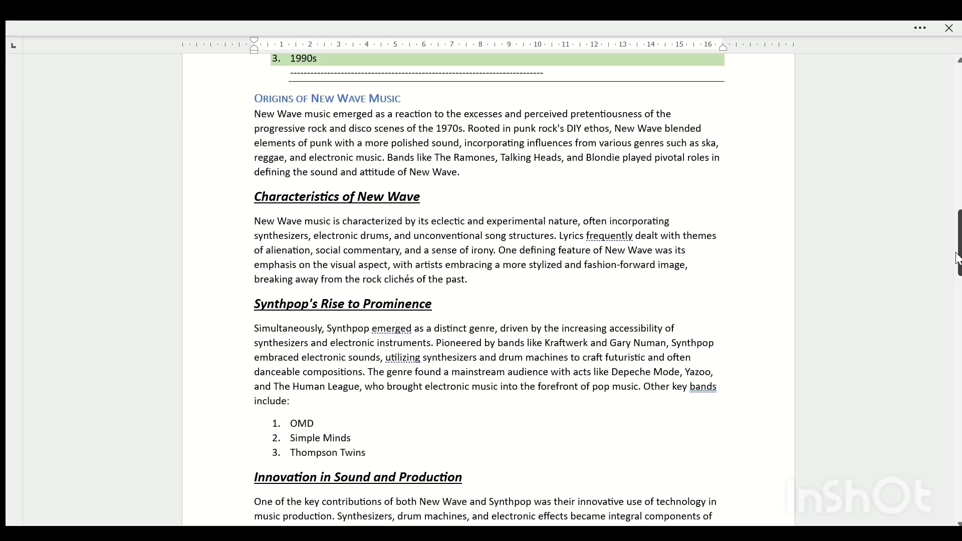
pyautogui.click(918, 29)
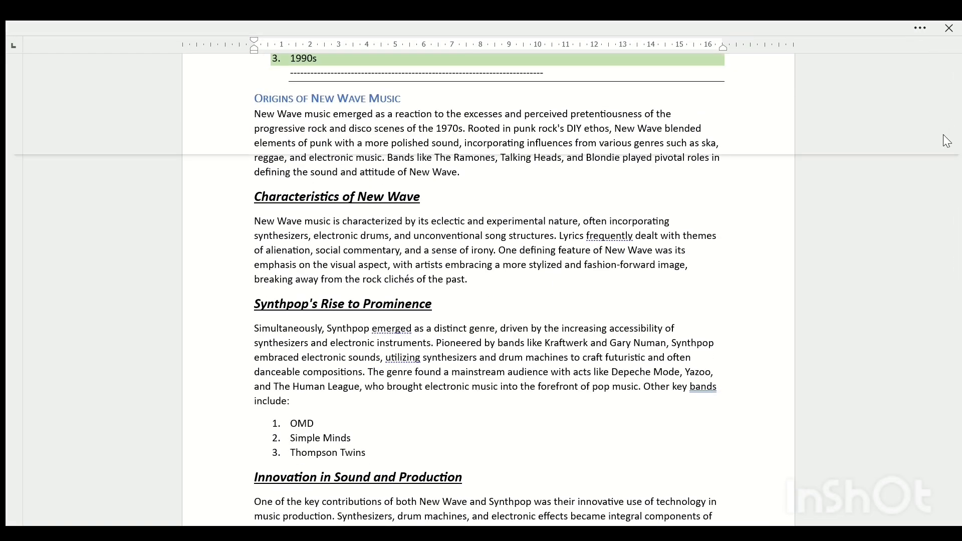
pyautogui.click(891, 204)
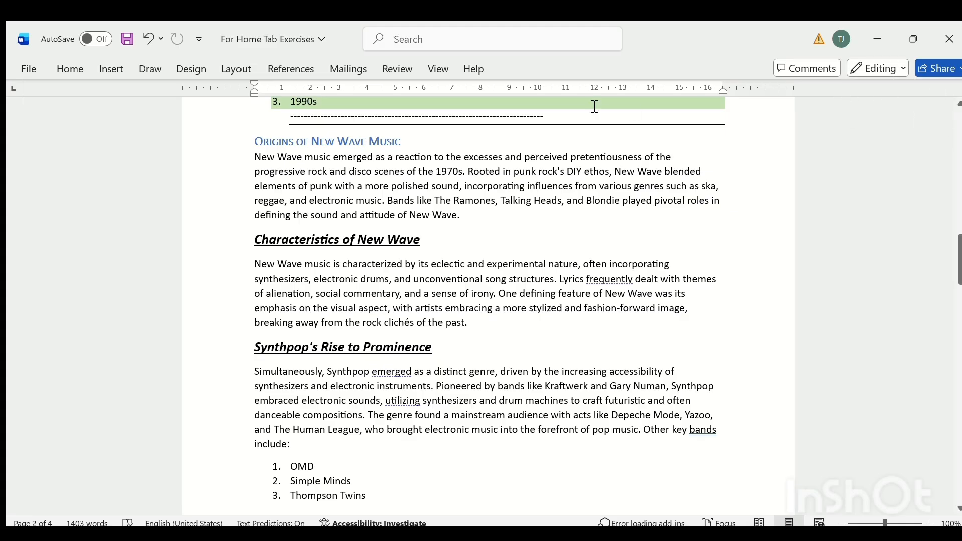
pyautogui.click(75, 70)
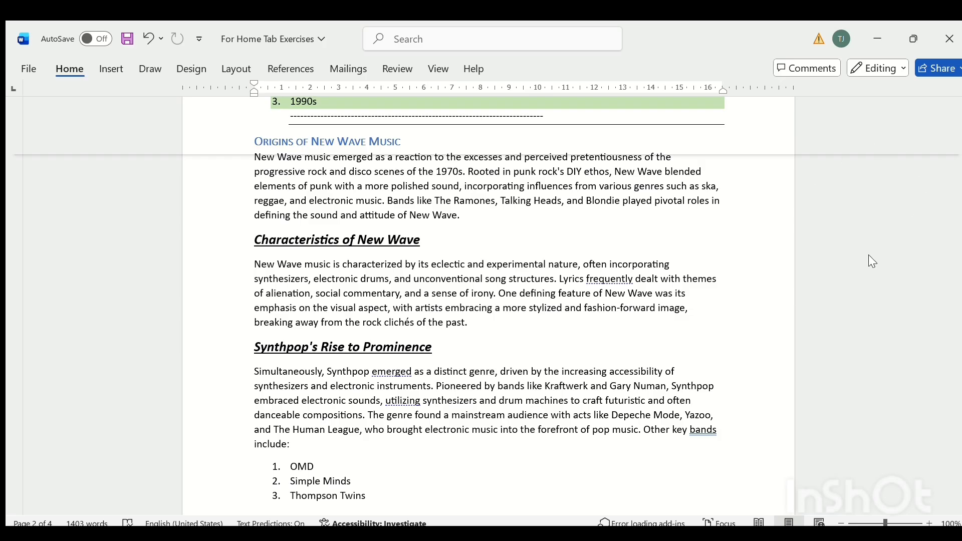
pyautogui.click(873, 227)
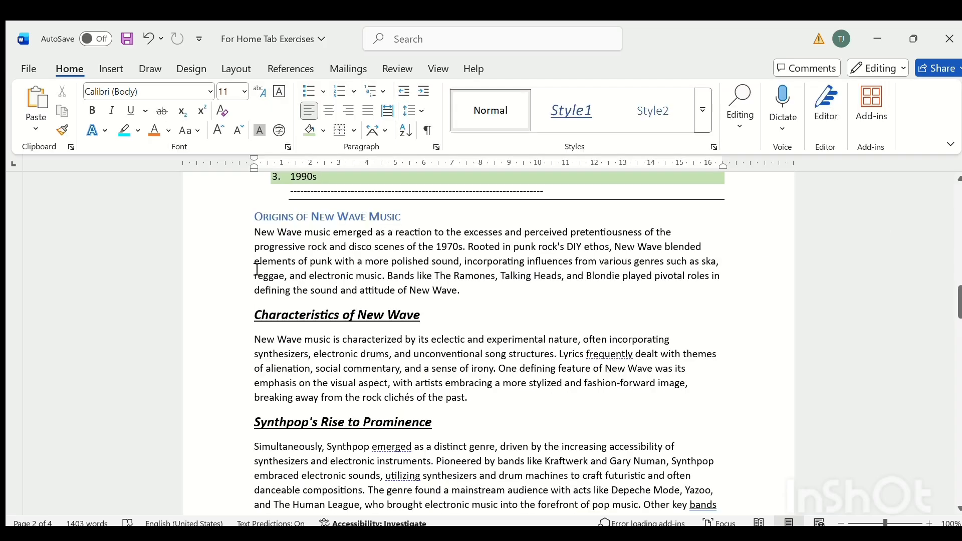